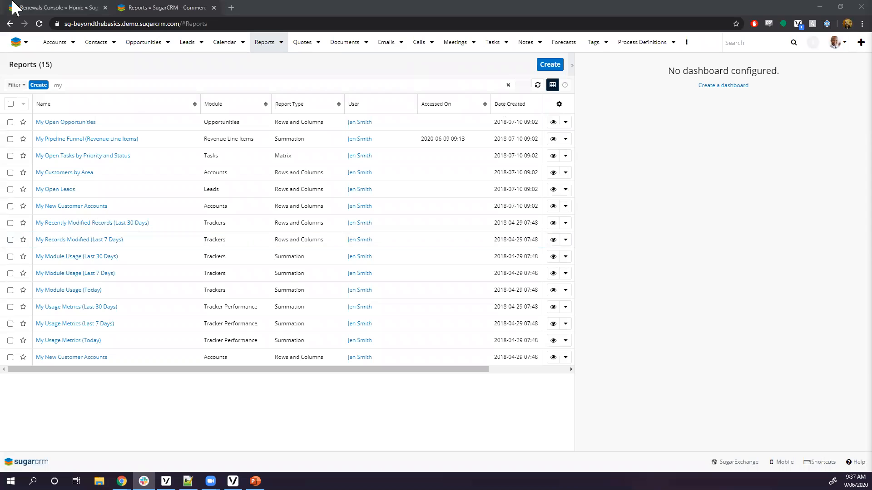
Switch to the Renewals Console dashboard, look over its dashlets, and bring up the dashboard list.
click(59, 8)
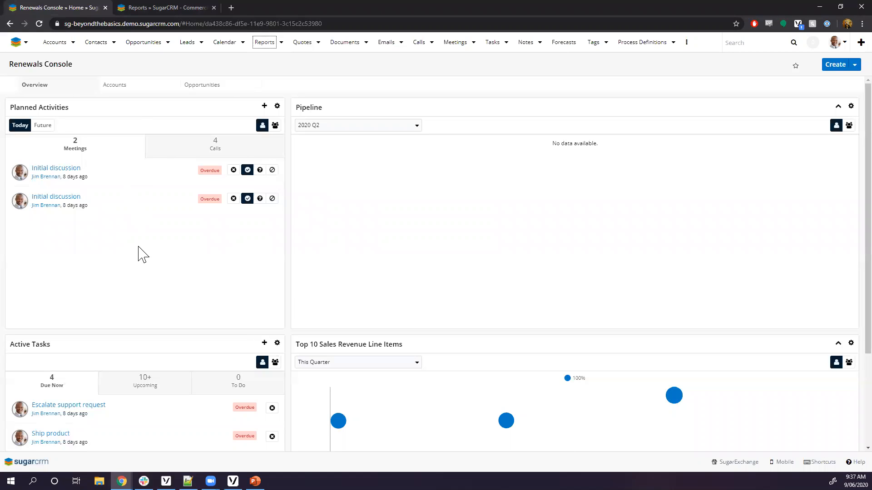
scroll(232, 228, down, 3)
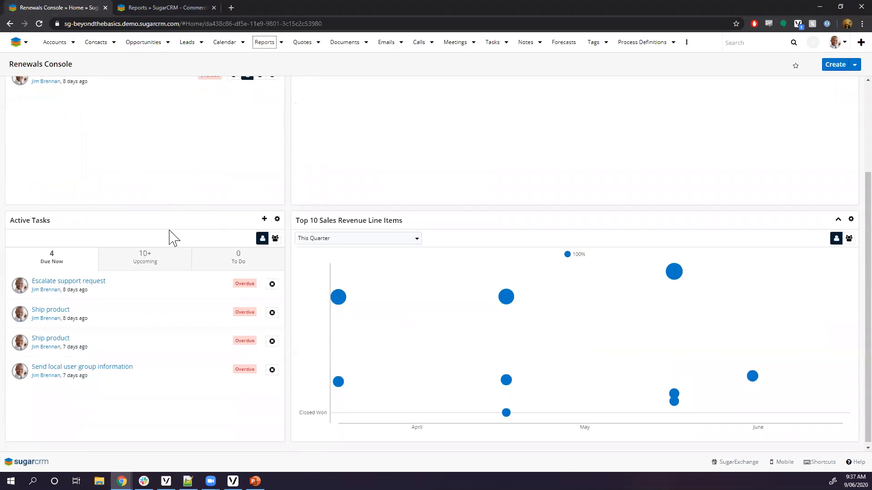
scroll(138, 285, up, 3)
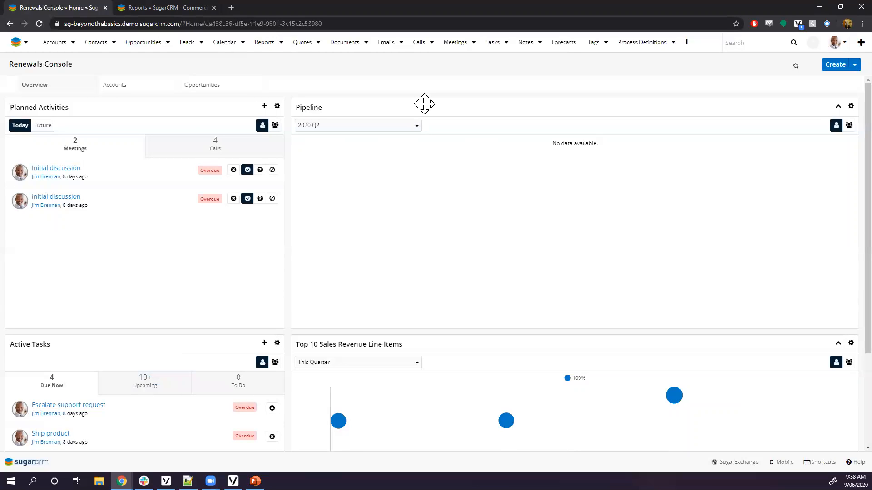
scroll(423, 129, down, 3)
scroll(424, 134, up, 3)
click(24, 42)
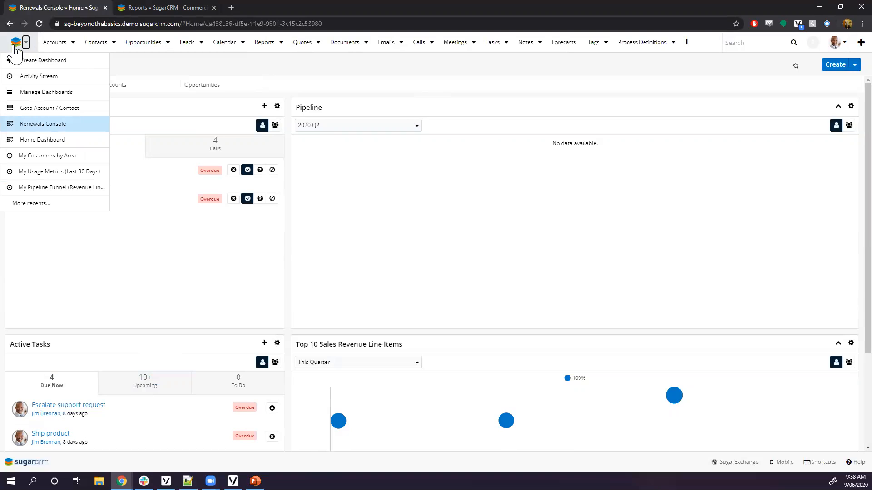
Open the Home Dashboard with My Contacts, Pipeline and Top 10 Sales Revenue Line Items dashlets.
click(36, 142)
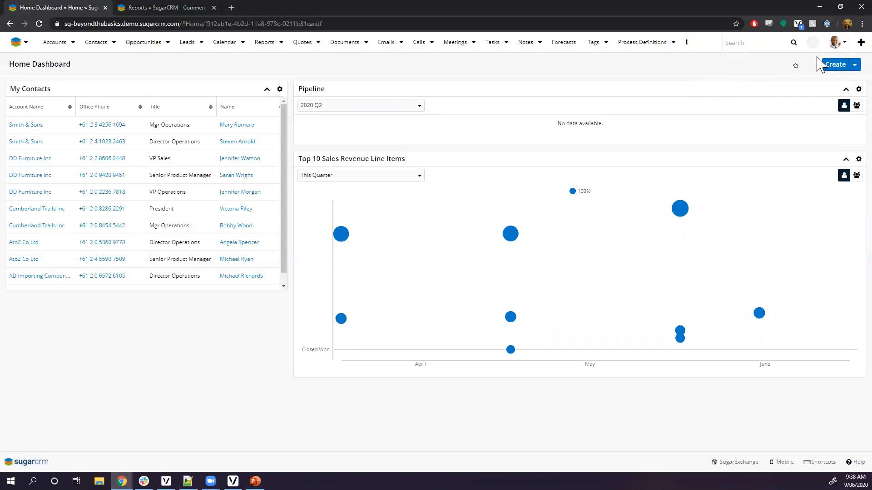
Log out and log back in as the admin user with its password.
click(836, 42)
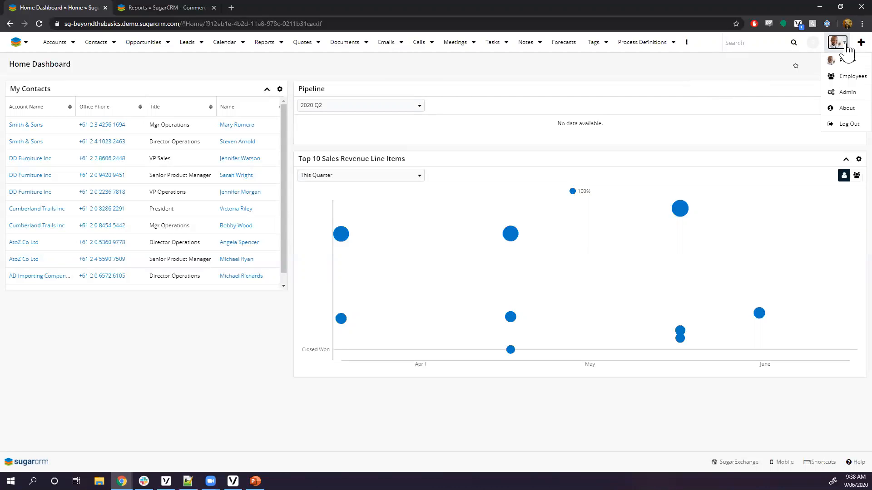
click(834, 128)
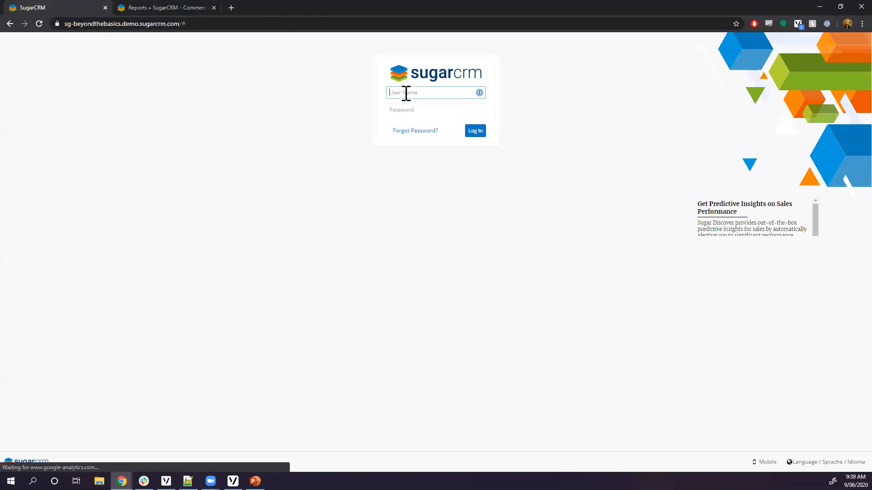
click(405, 93)
text(admin)
key(Tab)
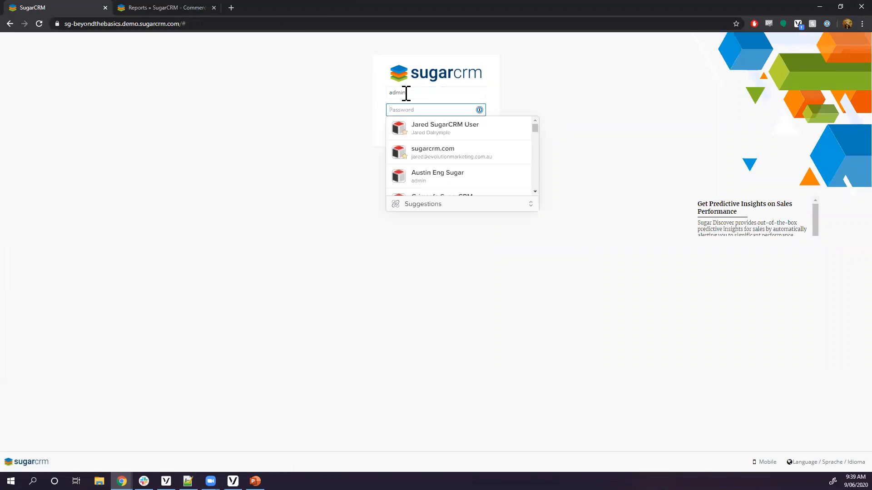
text(••••)
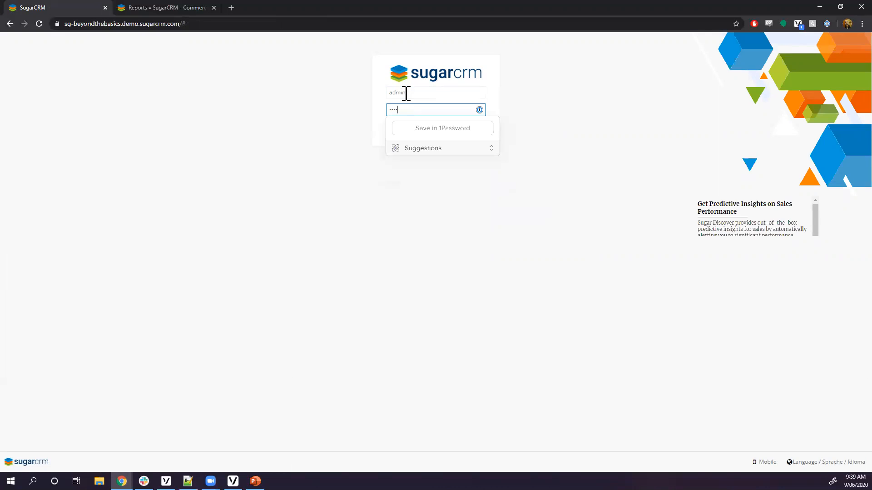
key(Return)
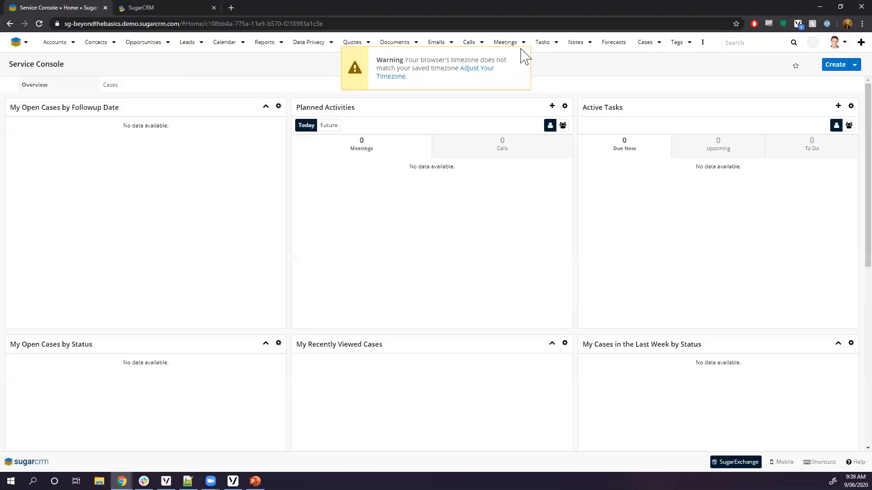
Dismiss the timezone warning and open the admin's Renewals Console dashboard.
click(521, 57)
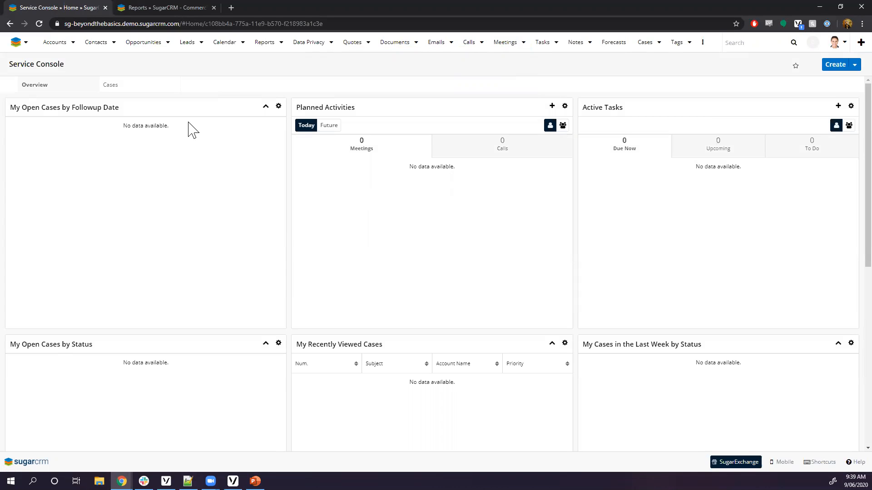
scroll(137, 258, down, 2)
scroll(135, 247, down, 5)
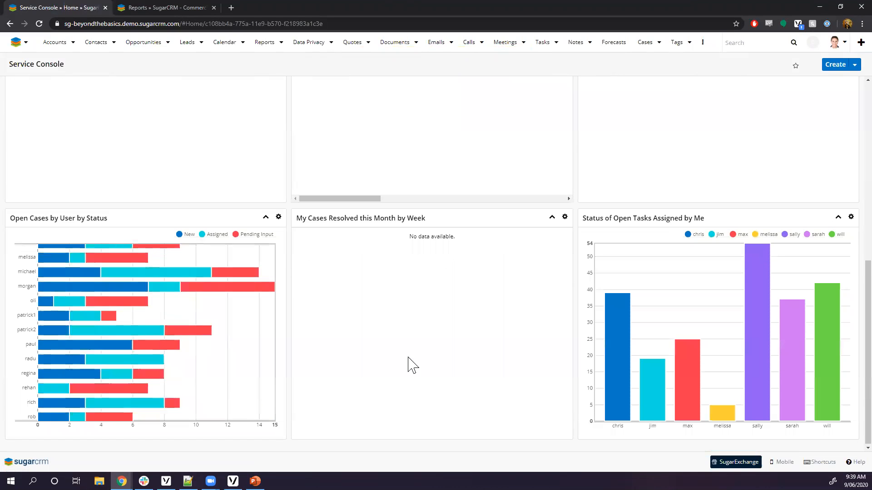
scroll(156, 336, up, 6)
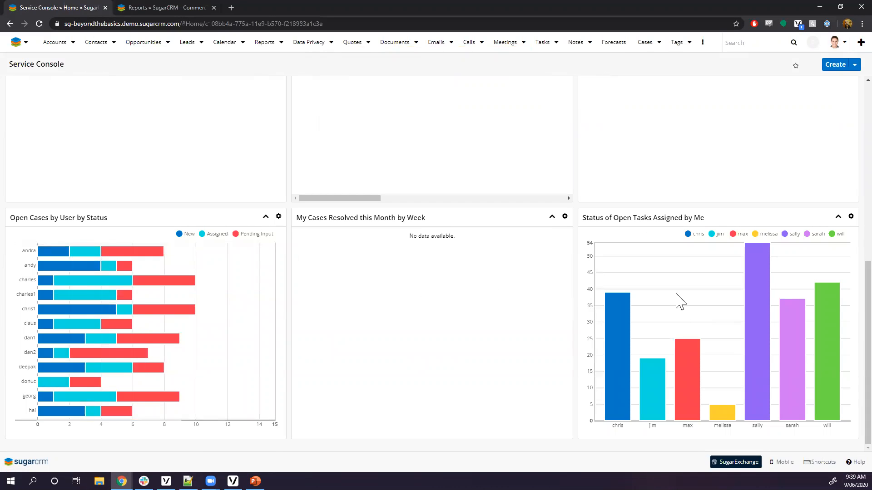
scroll(194, 220, up, 8)
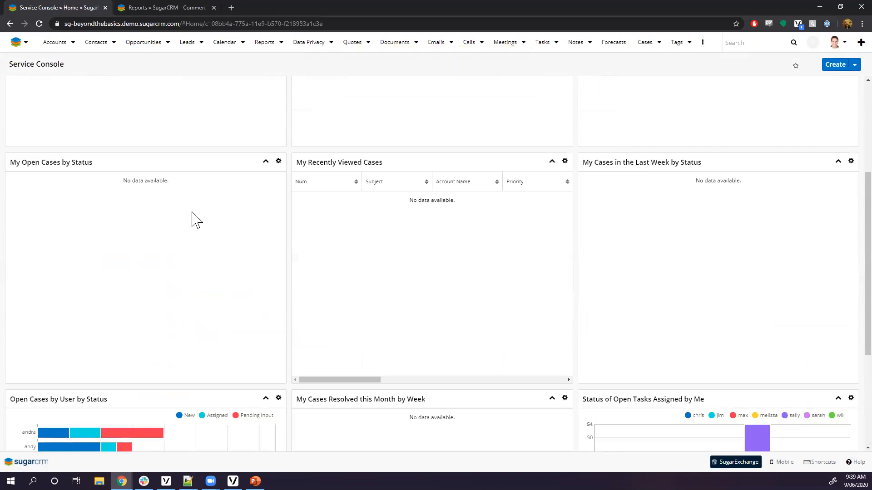
click(25, 42)
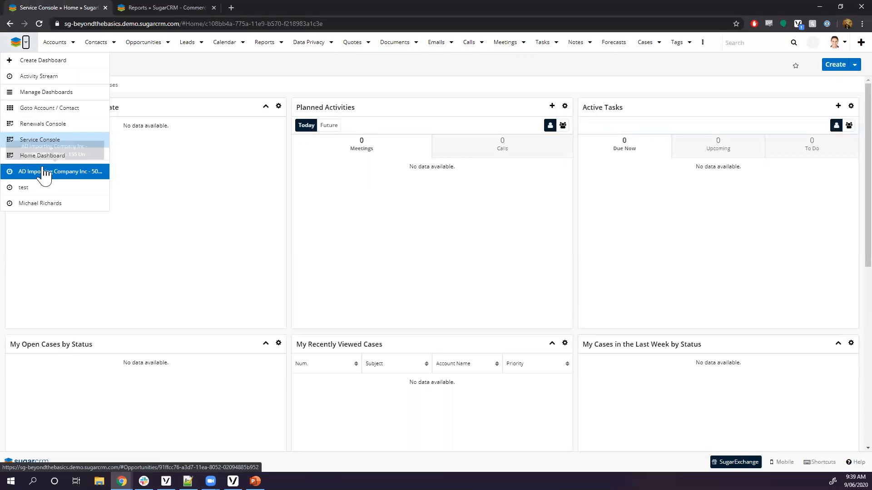
click(39, 124)
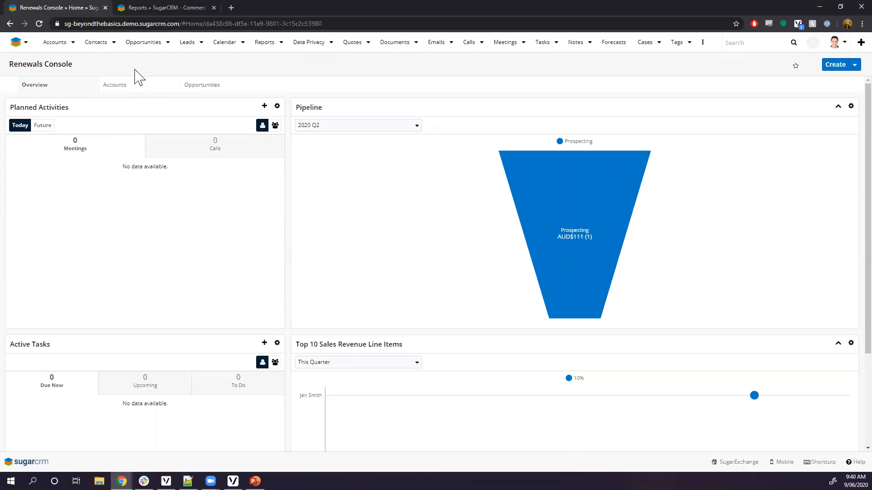
Filter the reports list by 'my' and widen the Name column to show full names.
click(158, 5)
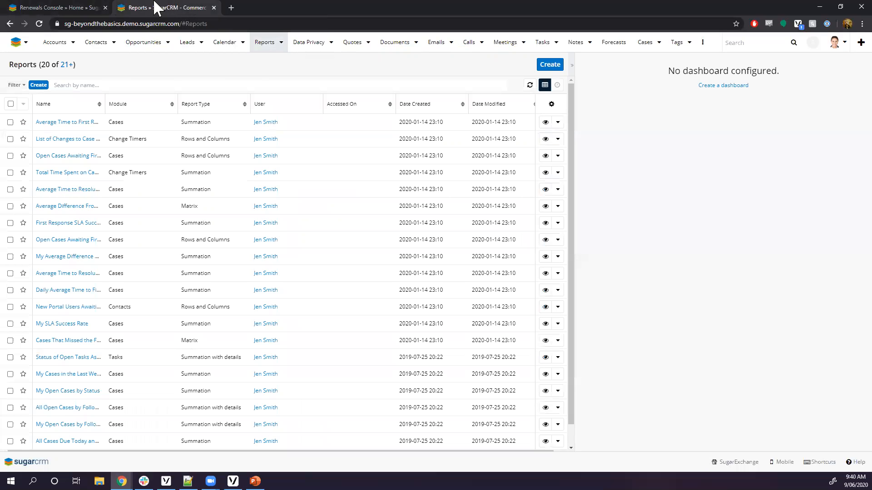
click(112, 82)
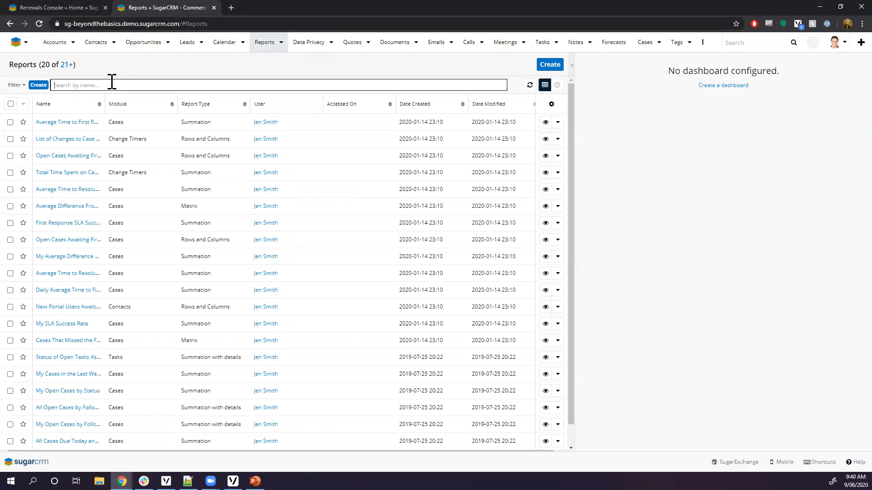
text(my)
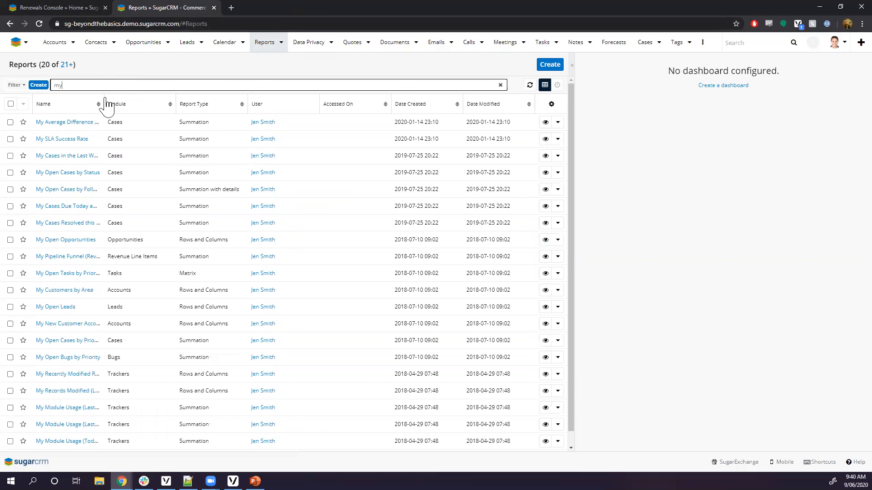
drag(104, 99, 210, 100)
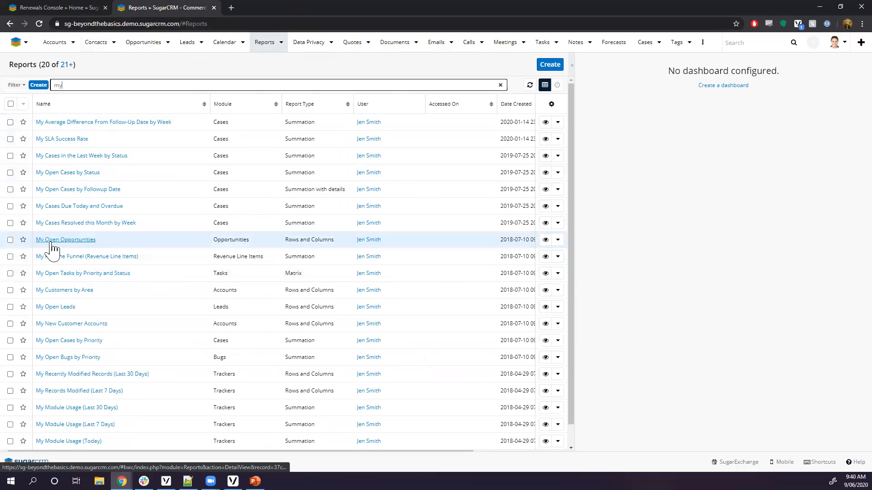
Open the My Open Opportunities report and switch it into edit mode.
click(66, 245)
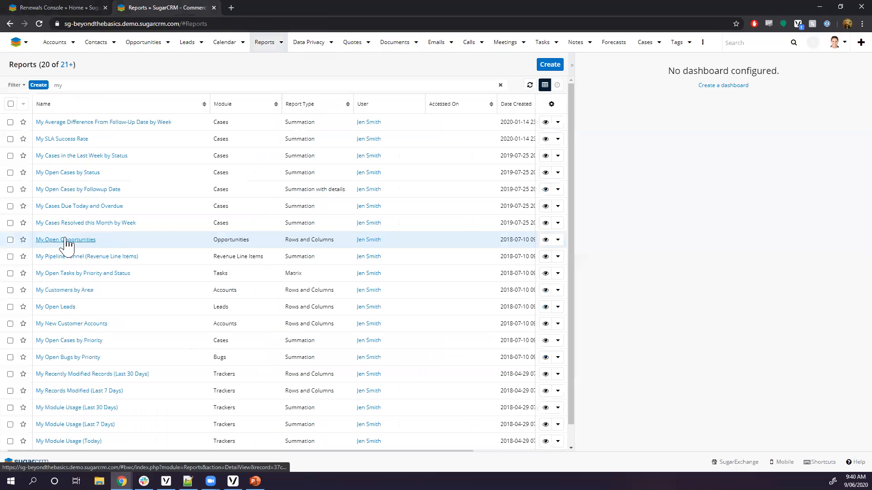
click(246, 9)
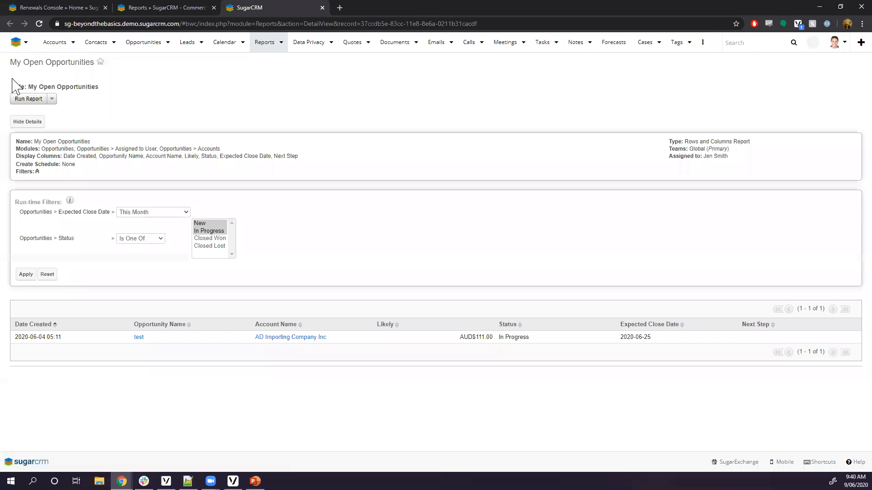
click(53, 99)
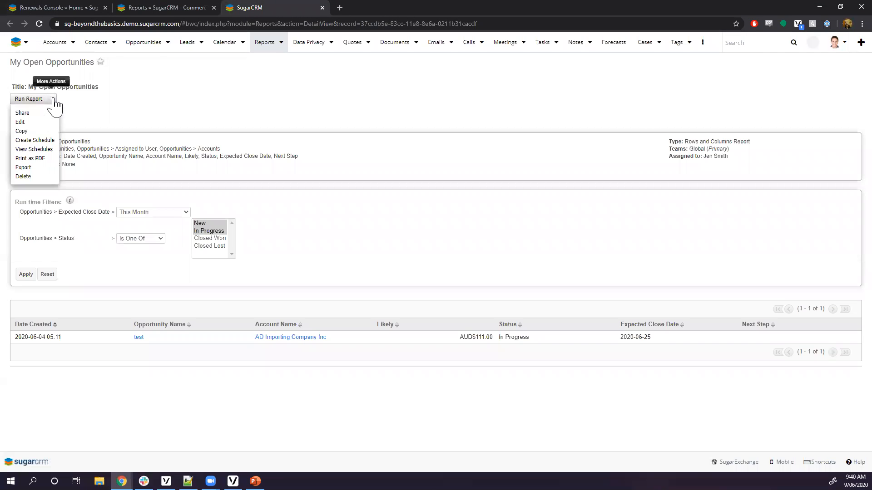
click(31, 122)
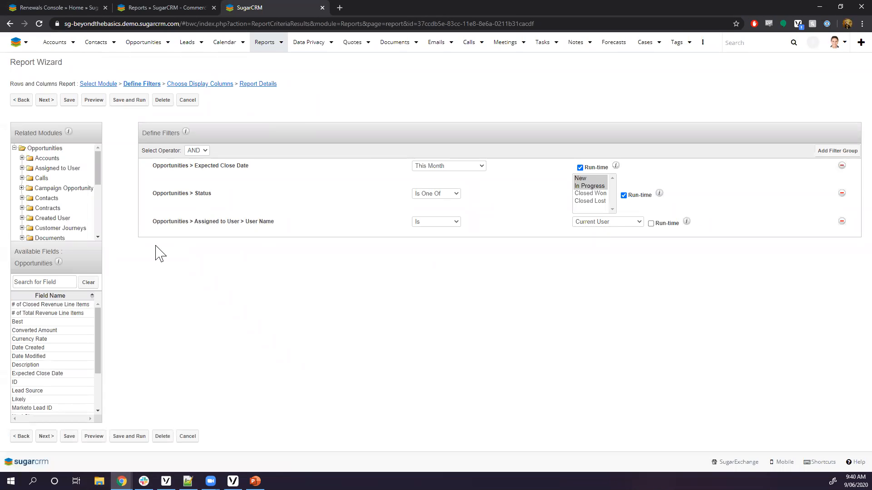
Review the Assigned to User filter's users without changes, then return to Renewals Console.
drag(152, 227, 282, 230)
click(486, 273)
click(625, 224)
click(455, 283)
key(ctrl+1)
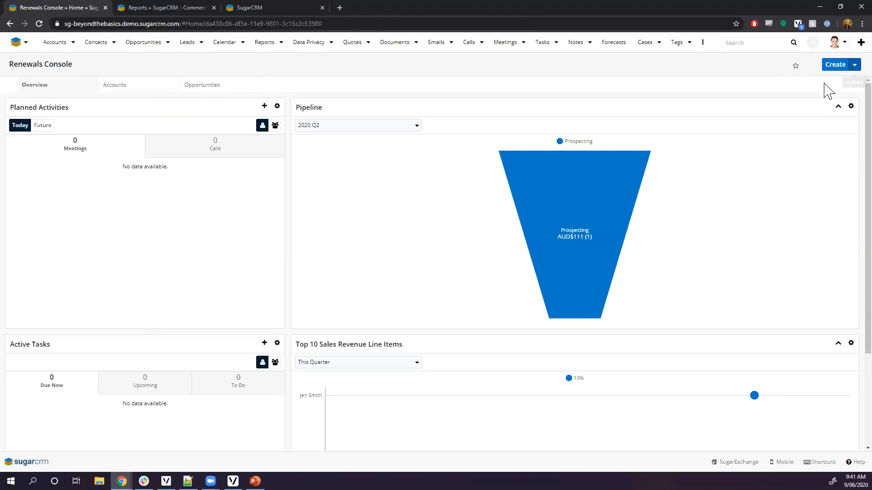
Create a new dashboard with two two-column rows.
click(26, 42)
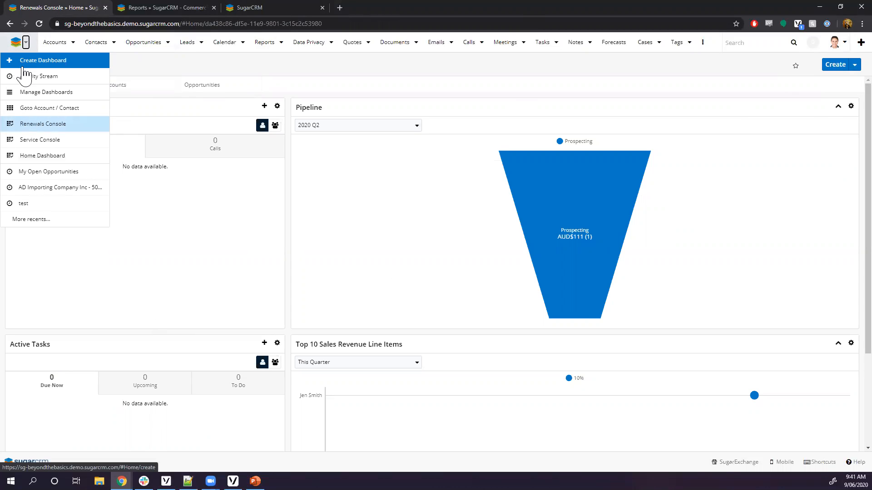
click(33, 62)
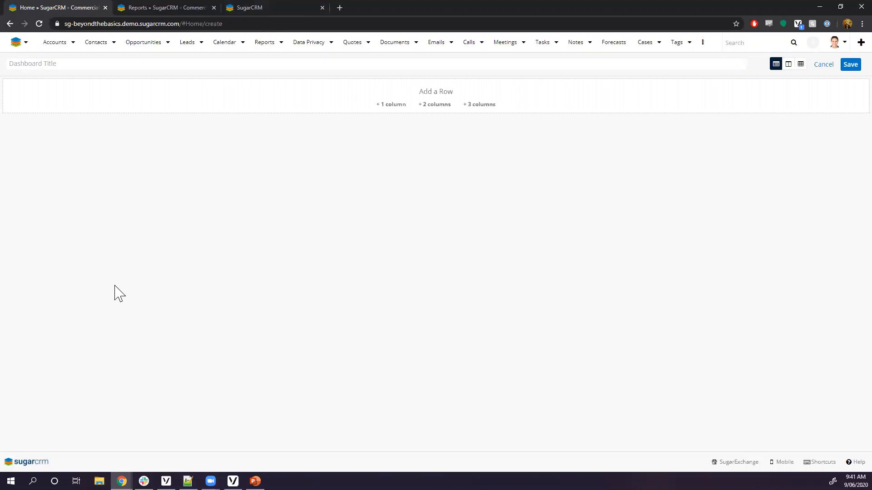
click(426, 104)
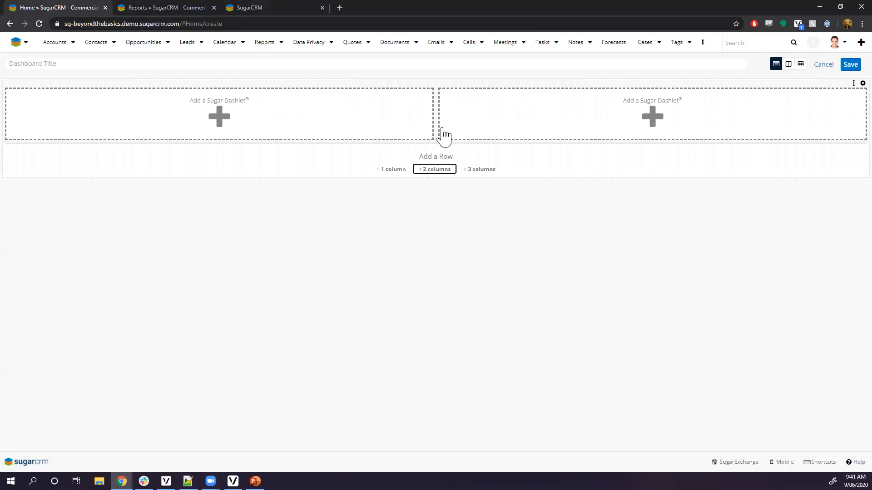
click(434, 171)
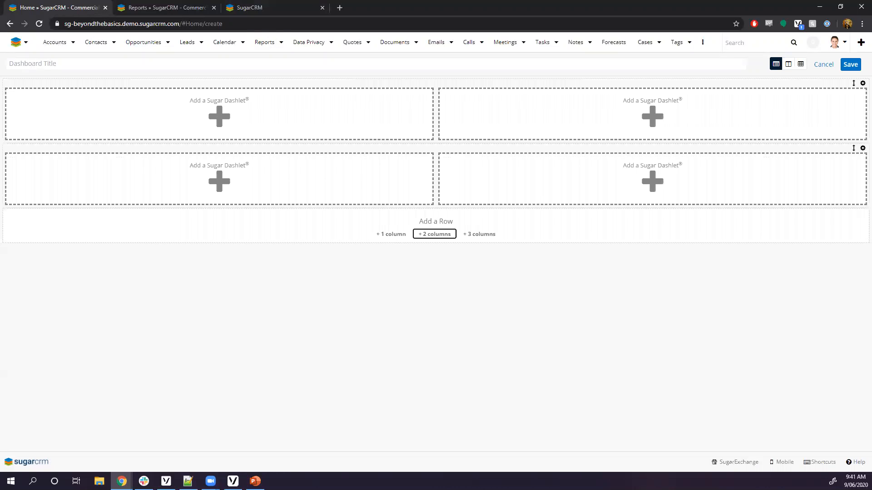
Put a Saved Reports Chart Dashlet, found by searching 'sav', in the first slot and list its reports.
click(194, 130)
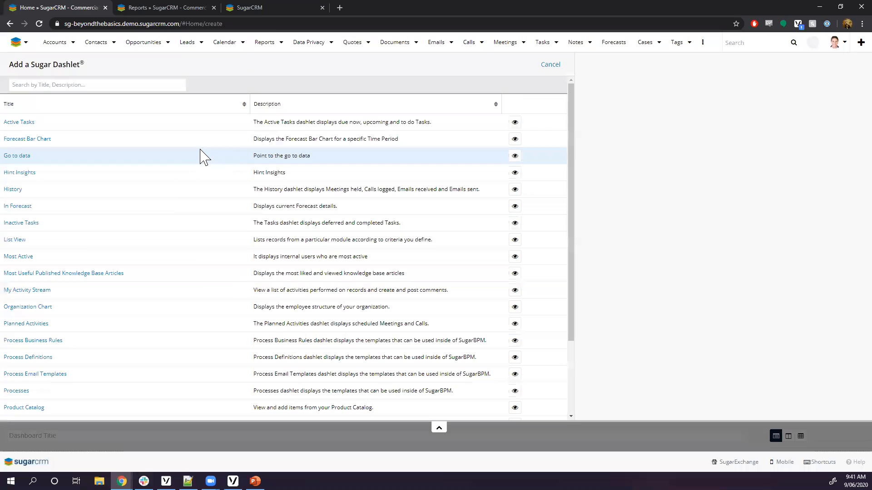
click(64, 87)
text(sav)
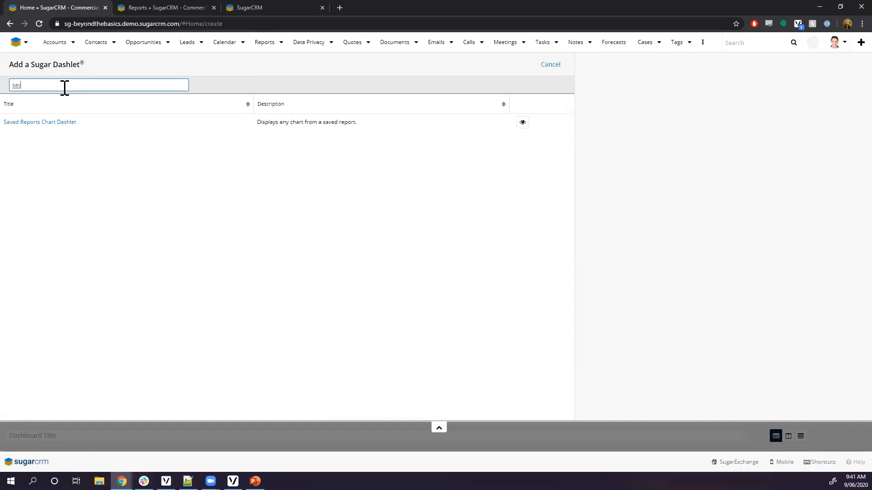
click(23, 125)
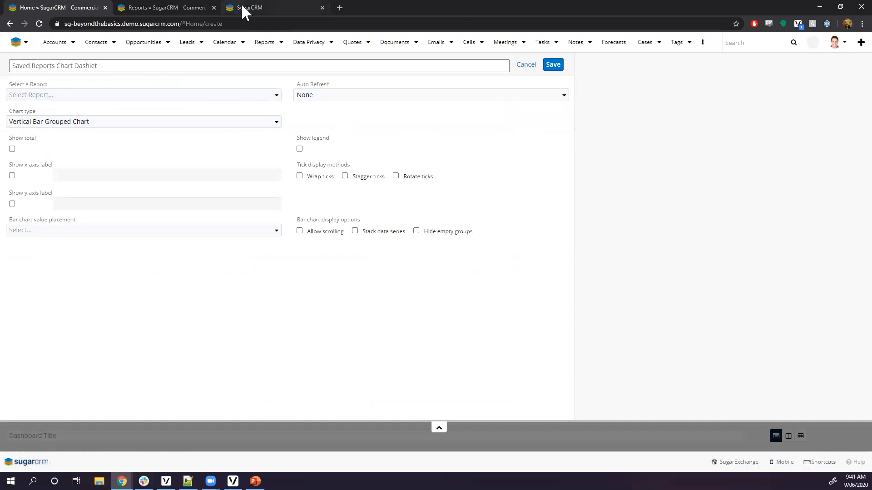
click(244, 8)
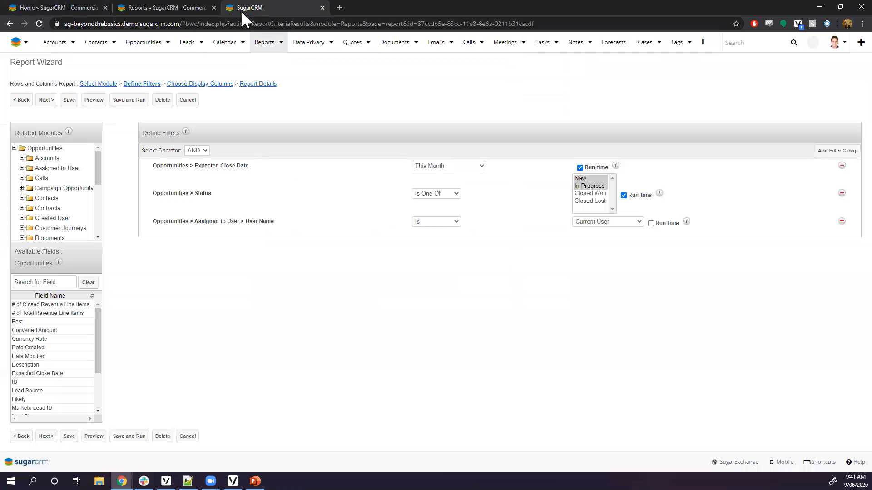
click(187, 102)
click(55, 8)
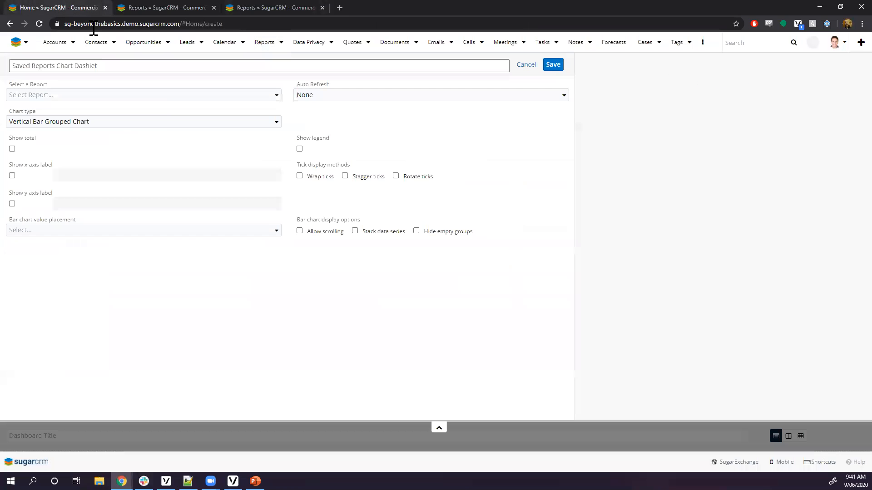
click(73, 95)
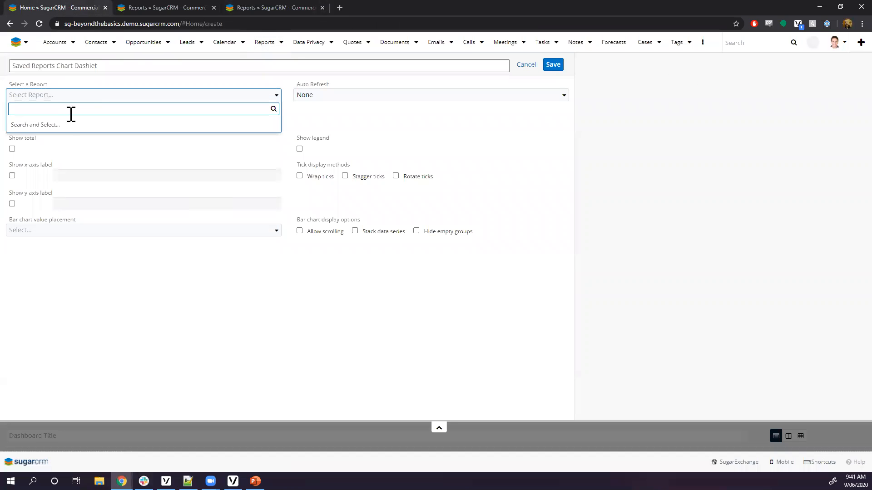
Save a My Open Cases by Status chart showing totals, auto-refreshing Every 2 Hours.
click(61, 127)
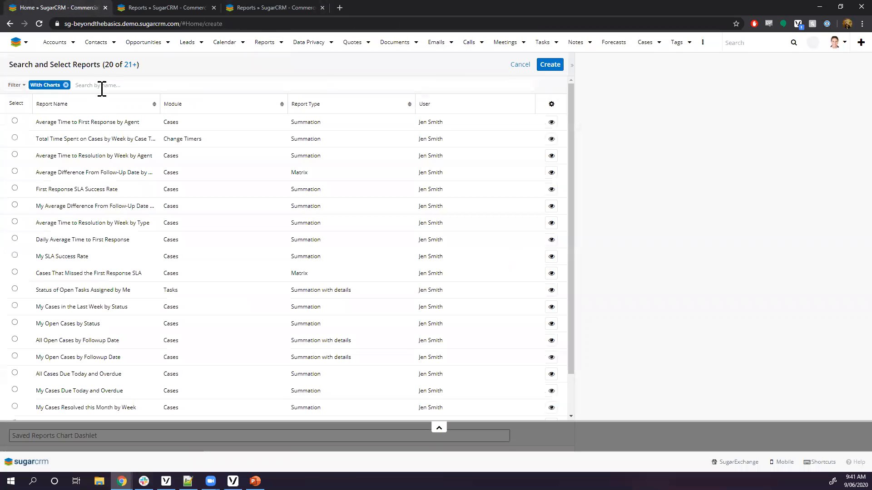
click(102, 86)
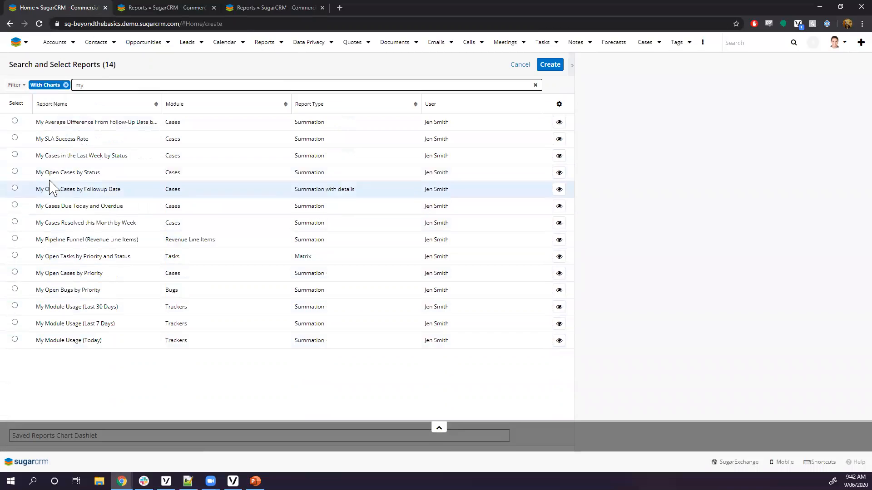
click(15, 171)
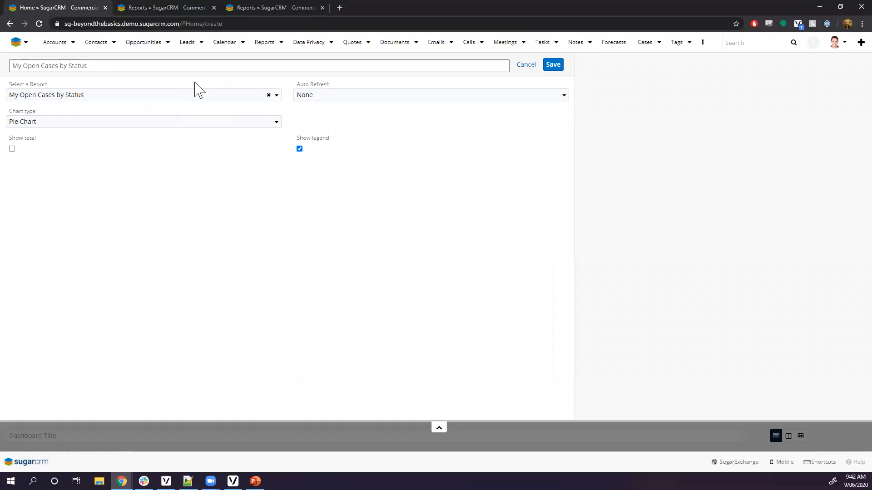
click(12, 150)
click(322, 95)
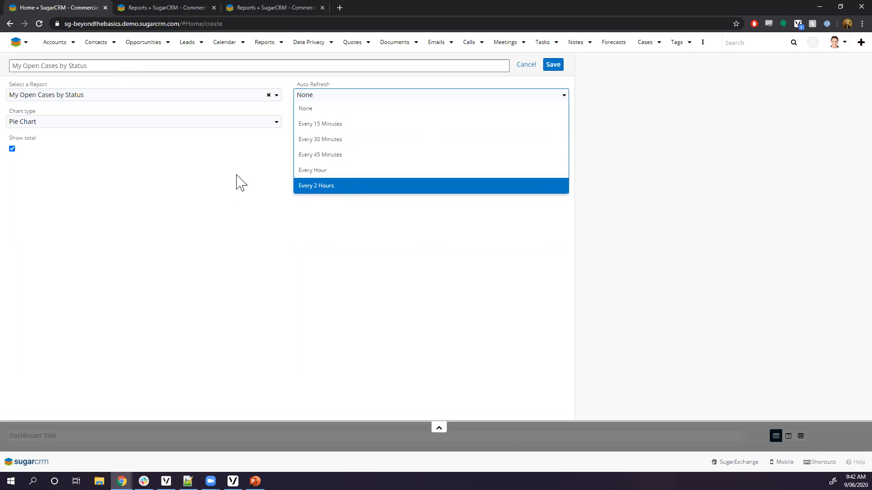
click(320, 184)
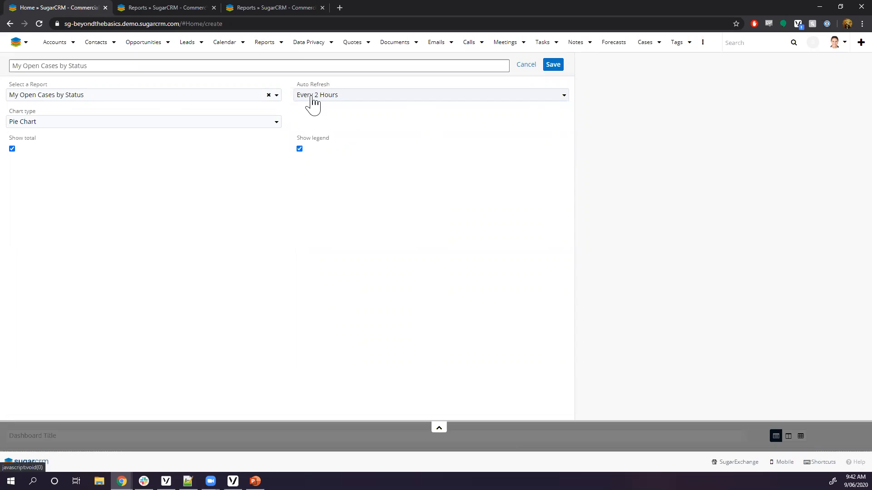
click(313, 100)
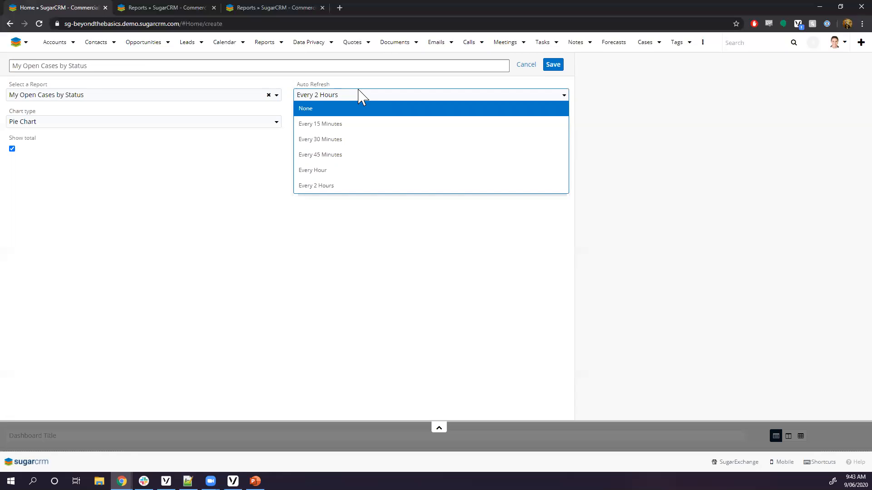
click(300, 187)
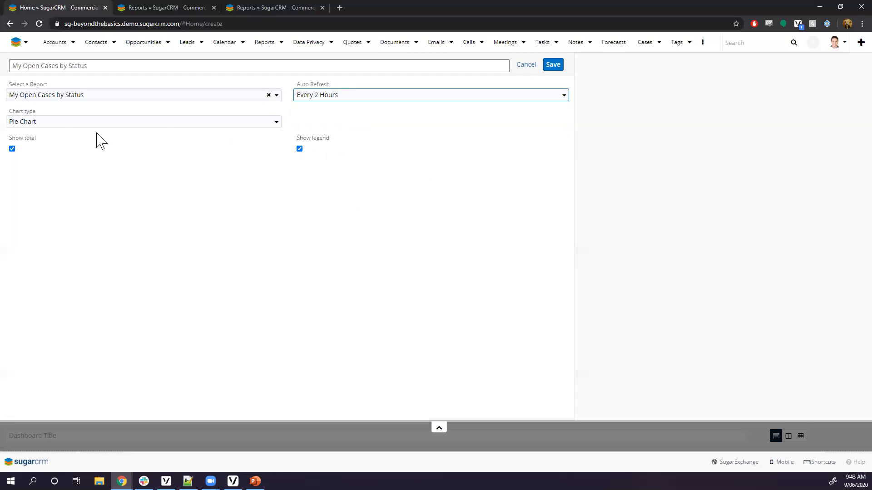
click(552, 65)
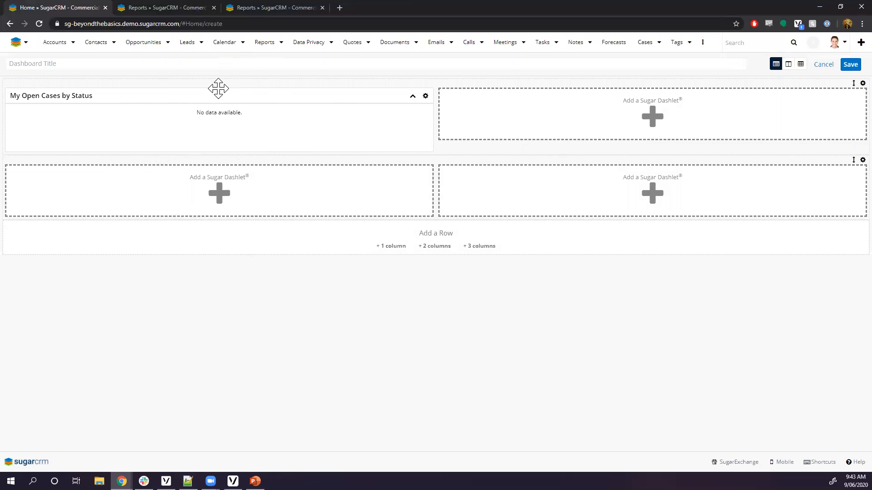
click(613, 132)
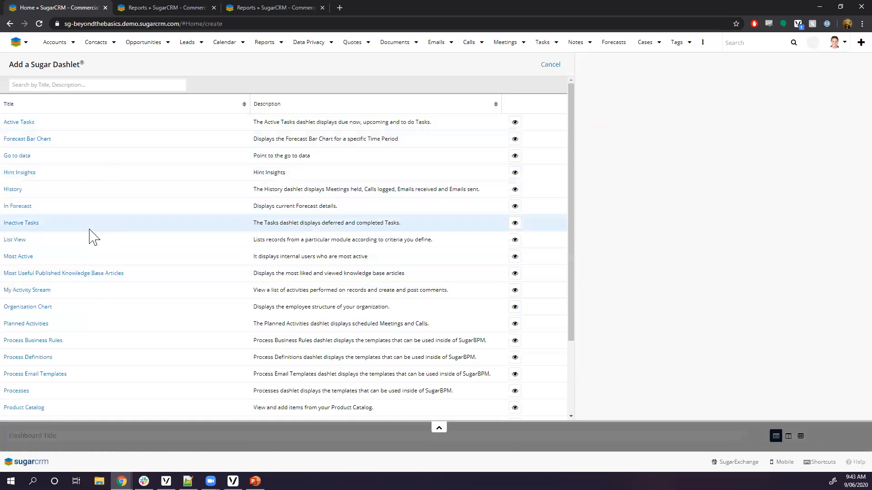
Save an Active Tasks dashlet titled 'My Active Tasks' with Only My Items set to Yes.
click(23, 122)
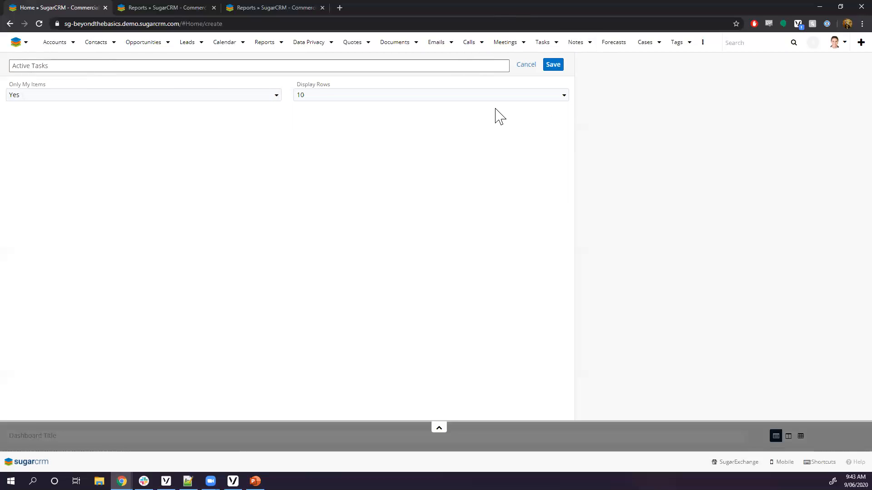
click(277, 99)
click(276, 98)
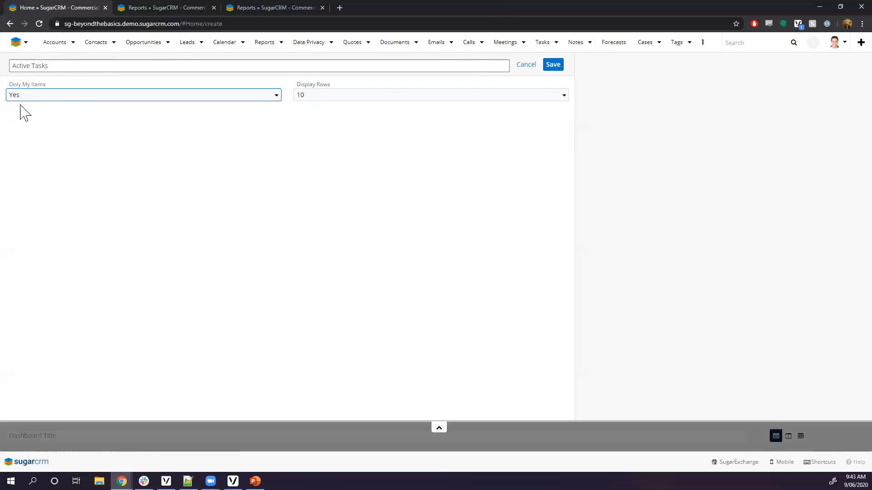
click(239, 97)
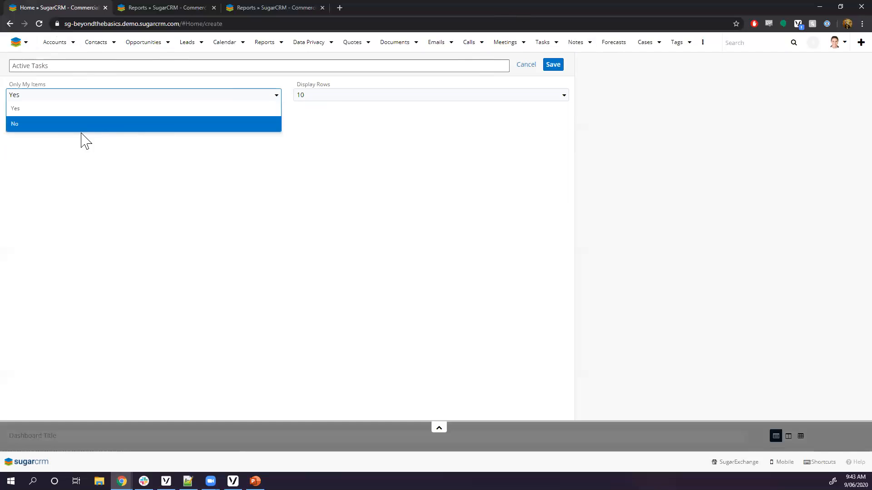
click(154, 121)
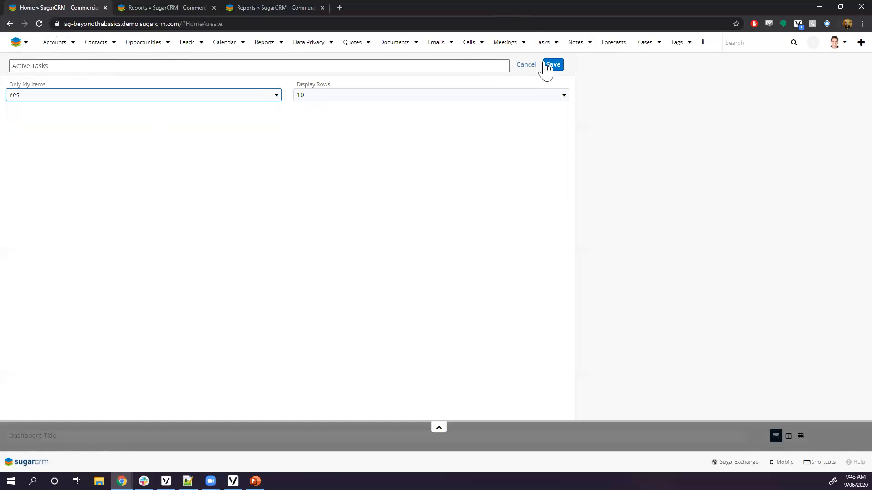
click(33, 65)
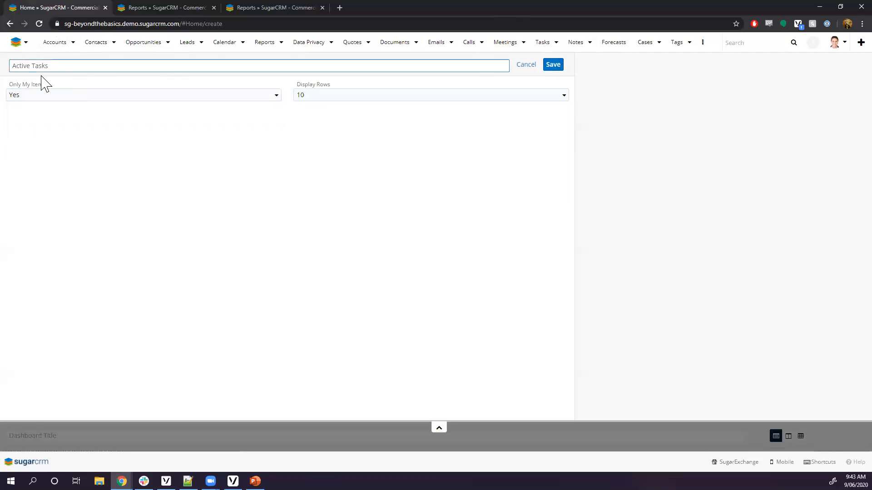
text(My)
click(553, 65)
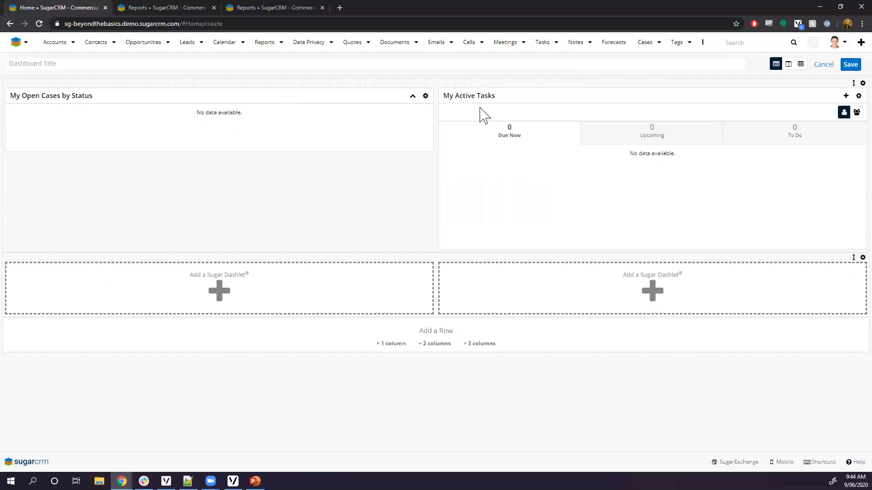
Open the dashlet chooser for the second row's left placeholder.
click(228, 284)
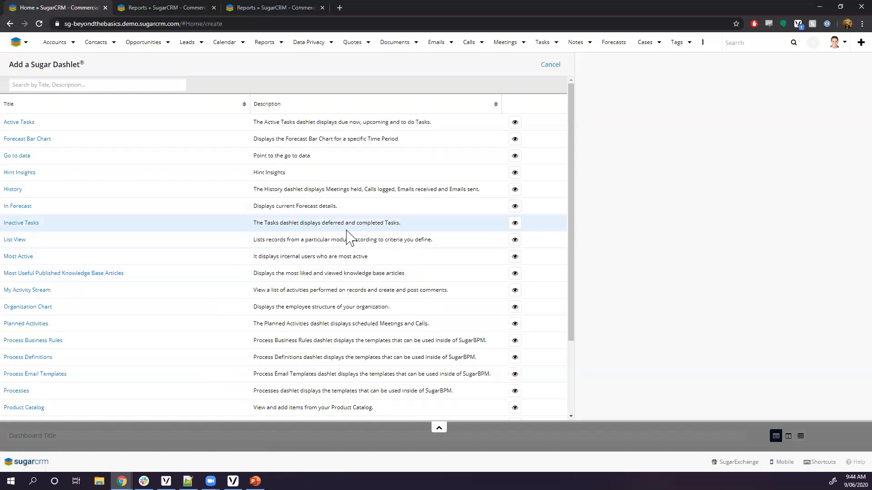
Scroll the dashlet list from Active Tasks down to Web Page, past Saved Reports Chart Dashlet.
scroll(248, 256, down, 1)
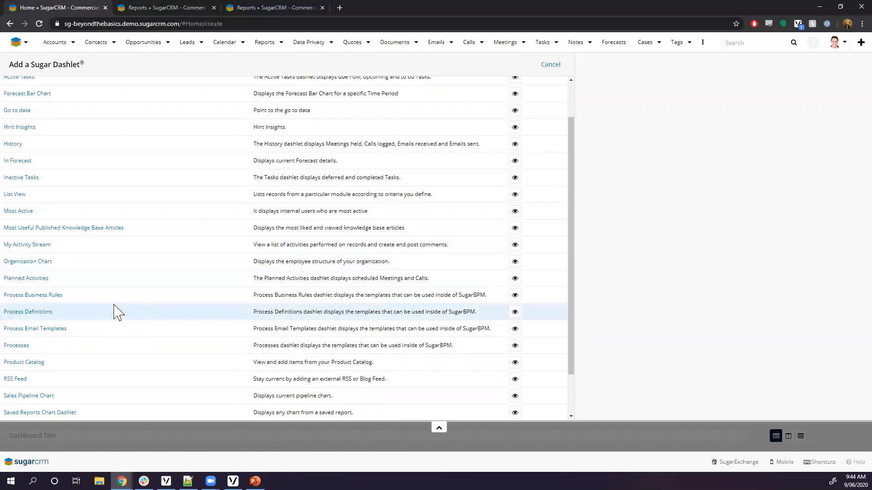
scroll(121, 312, down, 1)
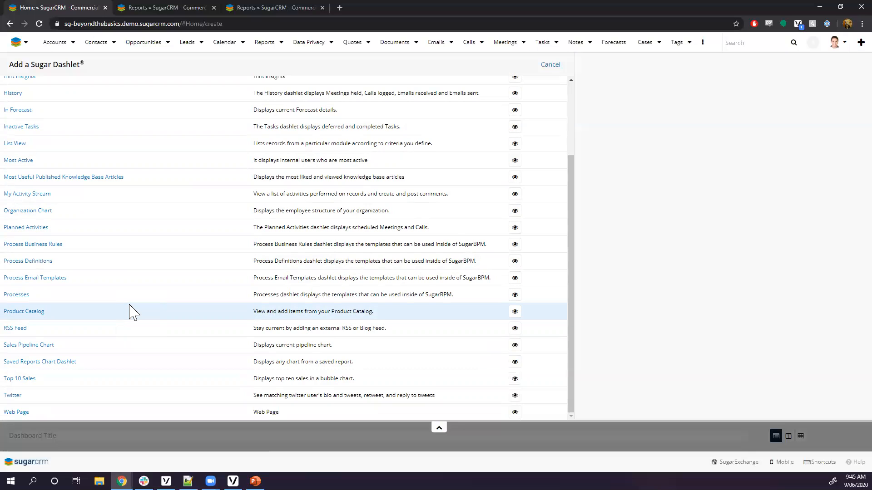
scroll(155, 254, up, 3)
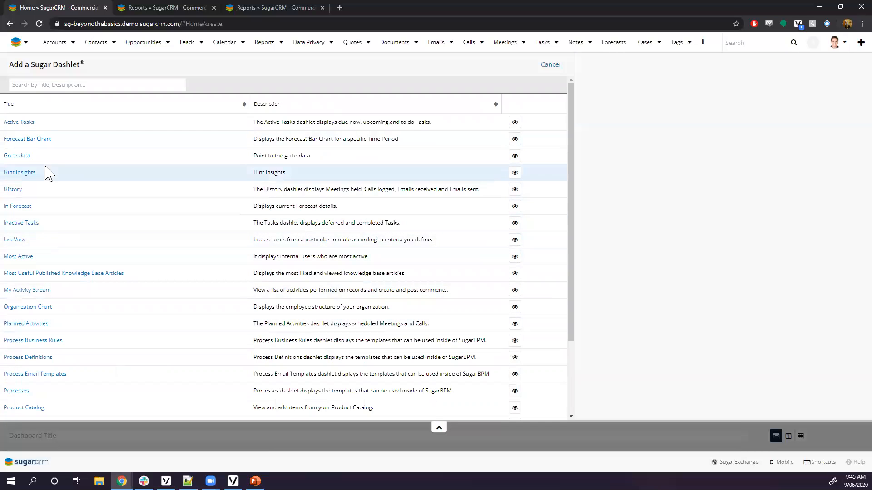
scroll(78, 117, down, 2)
scroll(10, 272, up, 2)
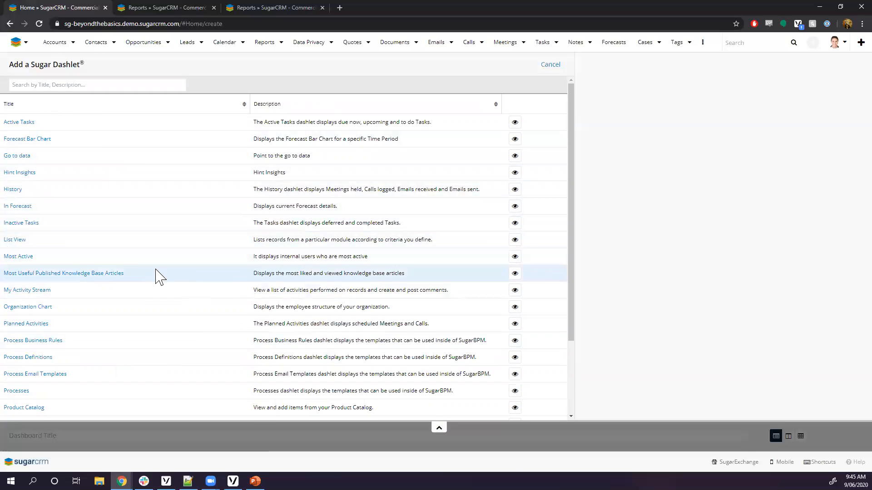
scroll(155, 276, down, 3)
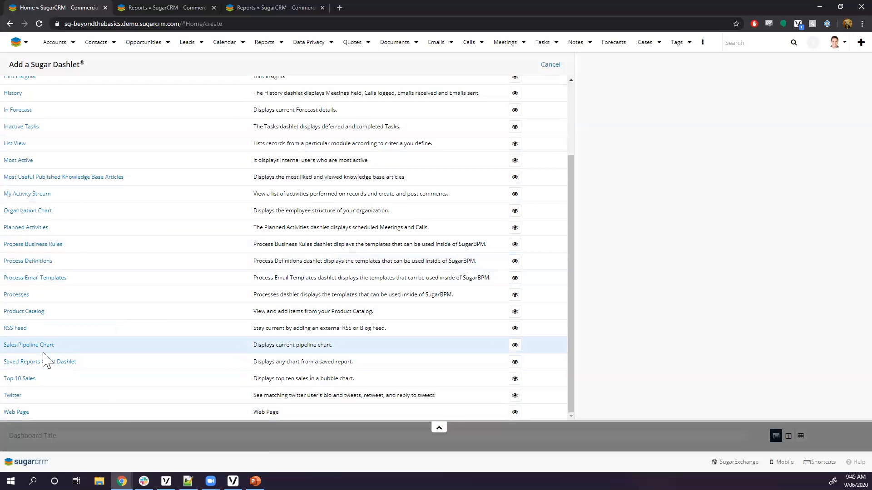
scroll(77, 347, up, 5)
scroll(91, 337, down, 5)
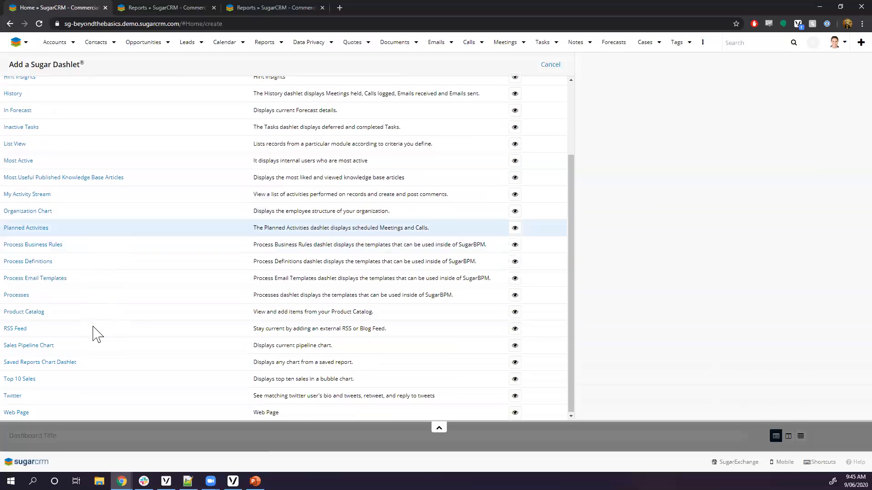
Add a Saved Reports Chart dashlet for My SLA Success Rate with total, both axis labels and values on Top.
click(36, 362)
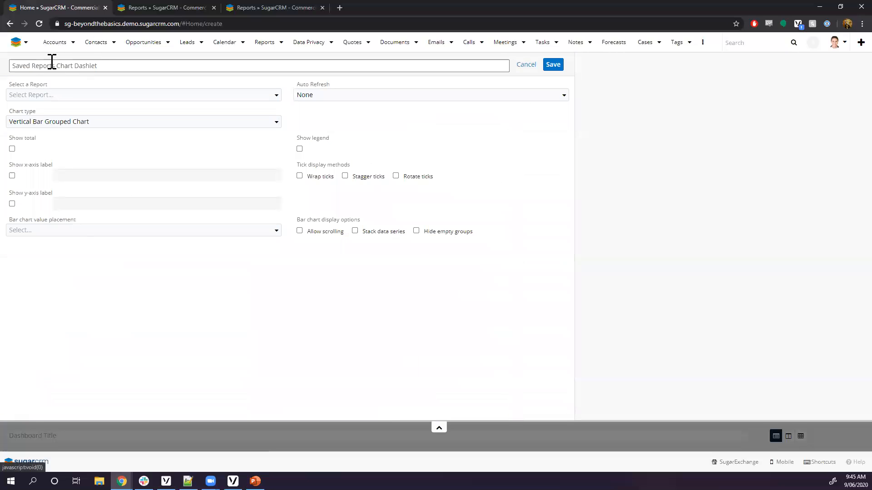
click(257, 98)
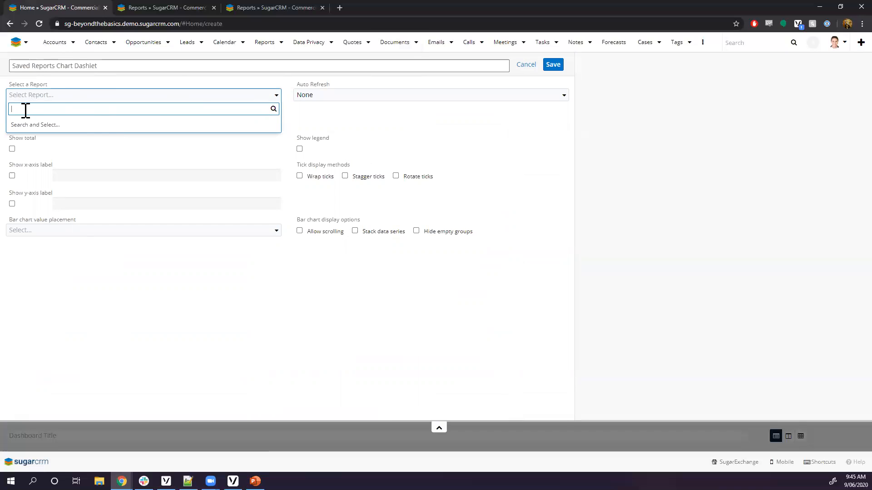
text(my)
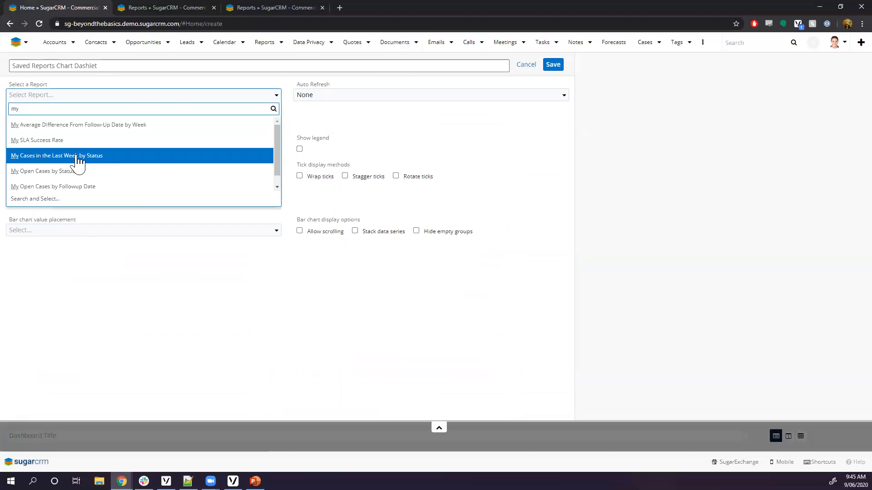
click(61, 142)
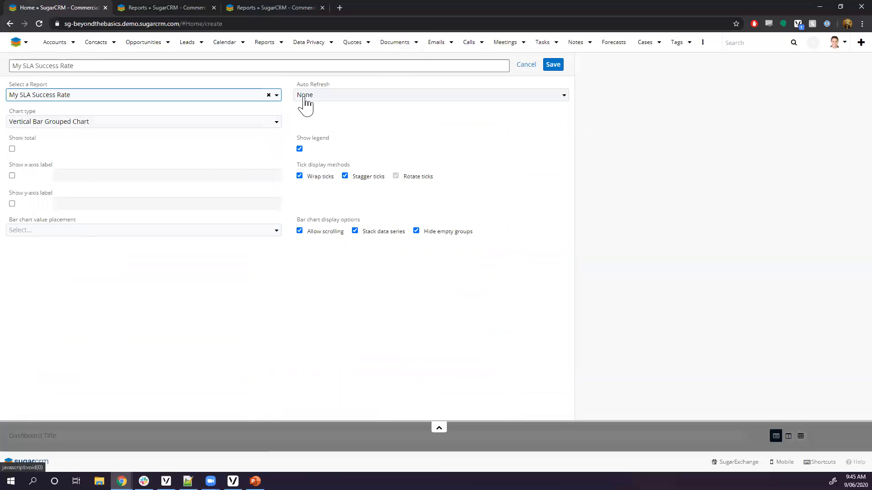
click(12, 148)
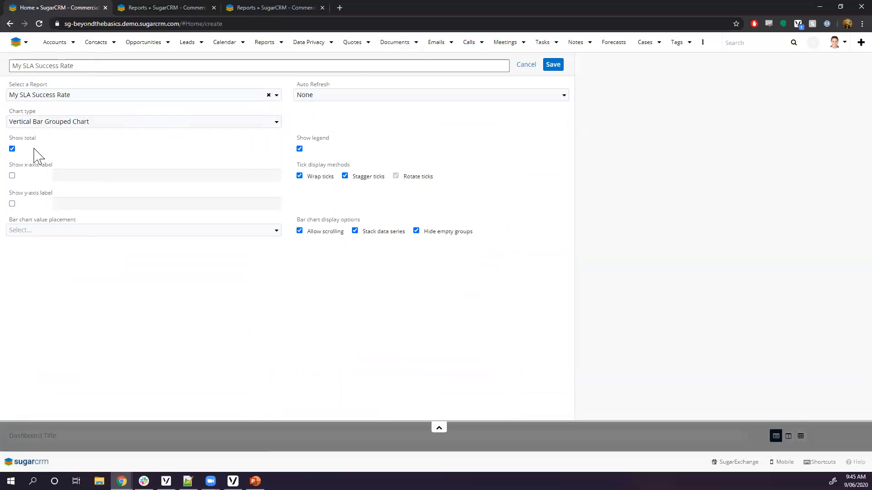
click(12, 175)
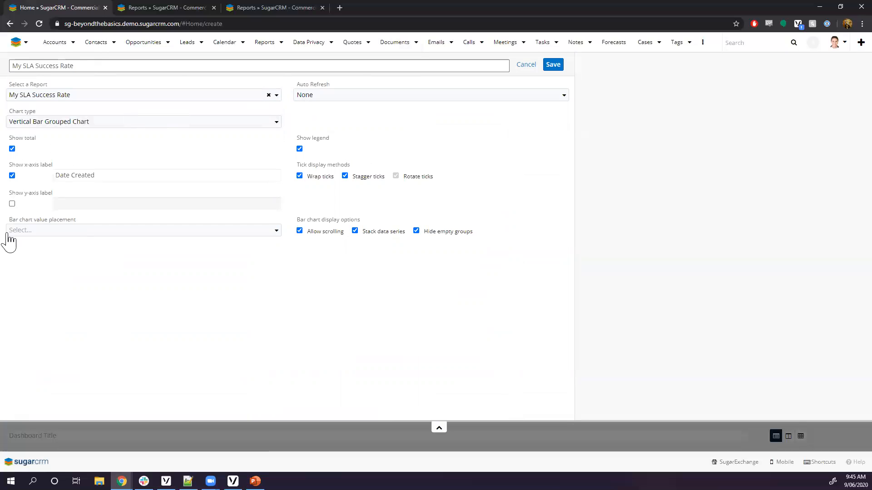
click(13, 204)
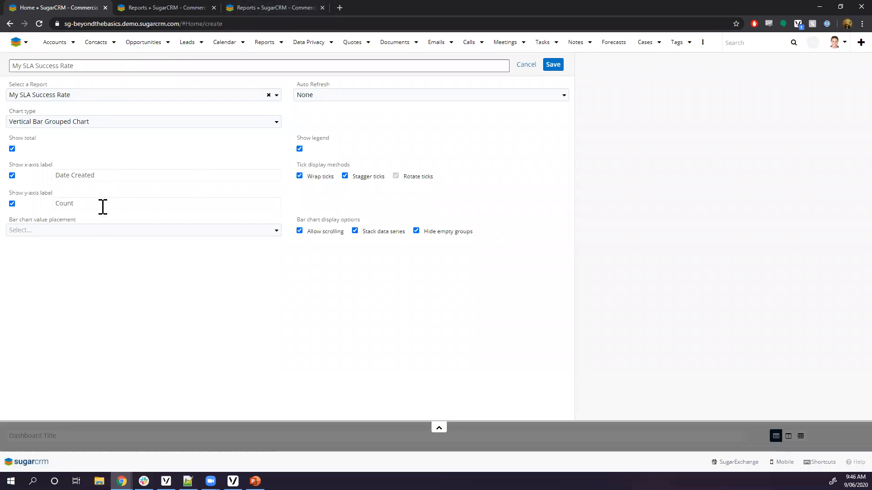
click(67, 232)
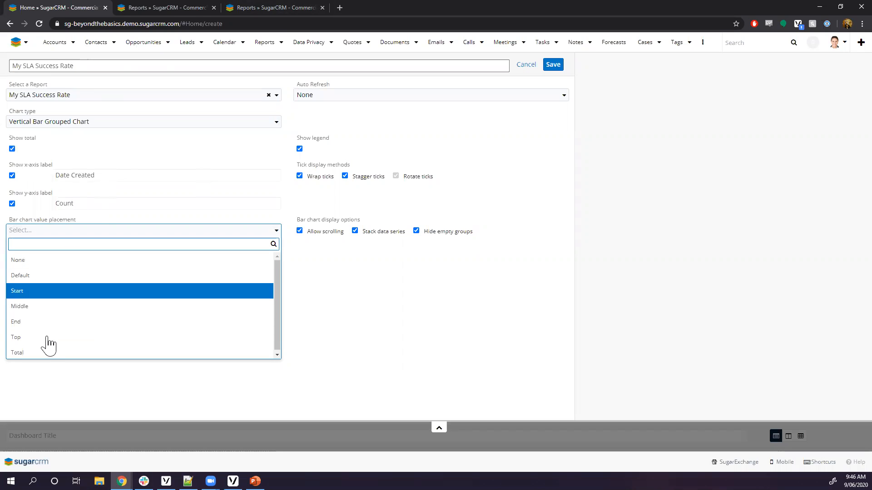
click(30, 340)
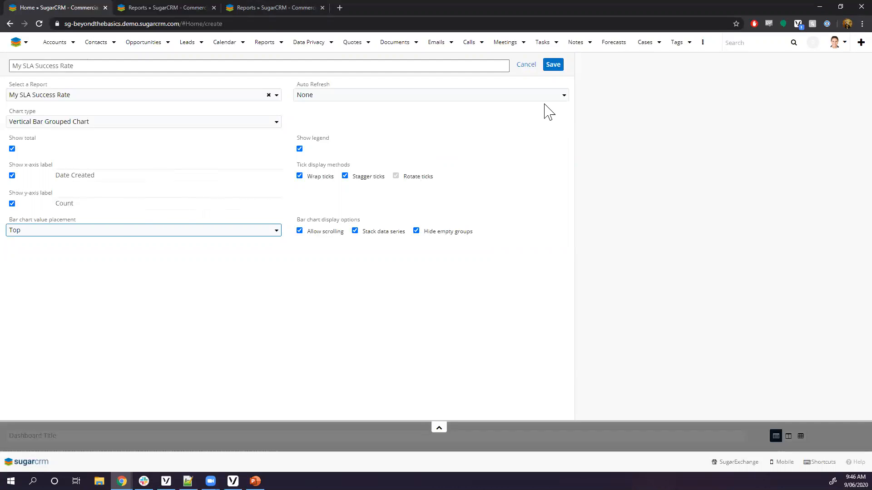
click(553, 65)
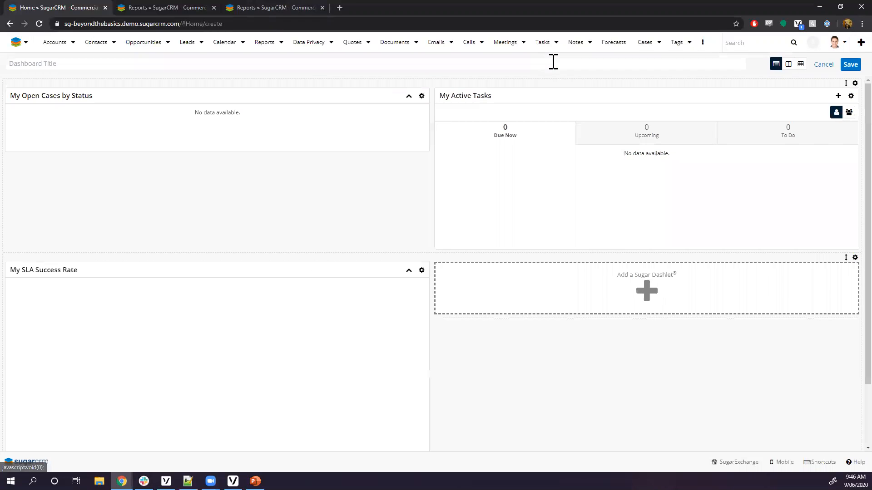
Add a List View dashlet on Accounts with the My Accounts filter to the bottom-right slot.
click(573, 285)
click(74, 86)
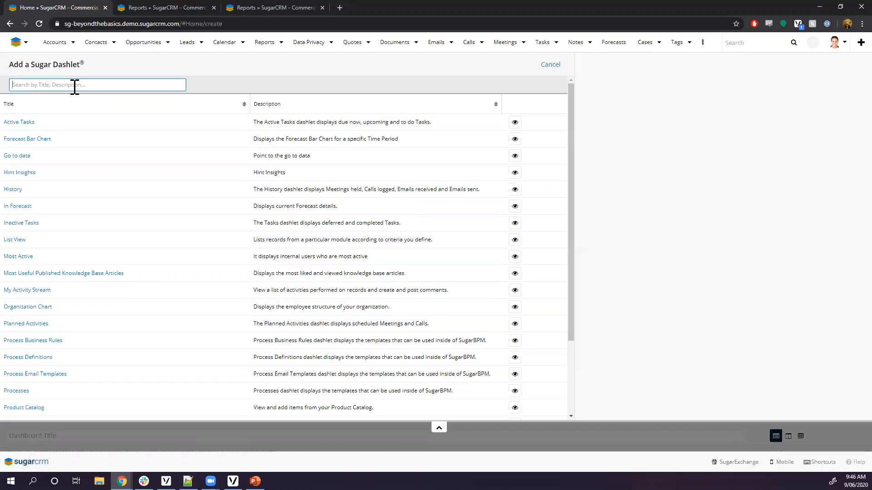
text(list)
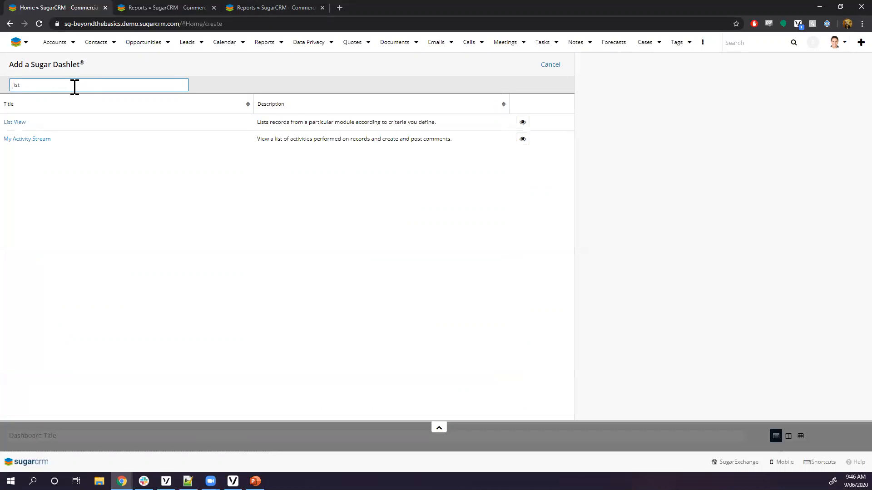
click(17, 122)
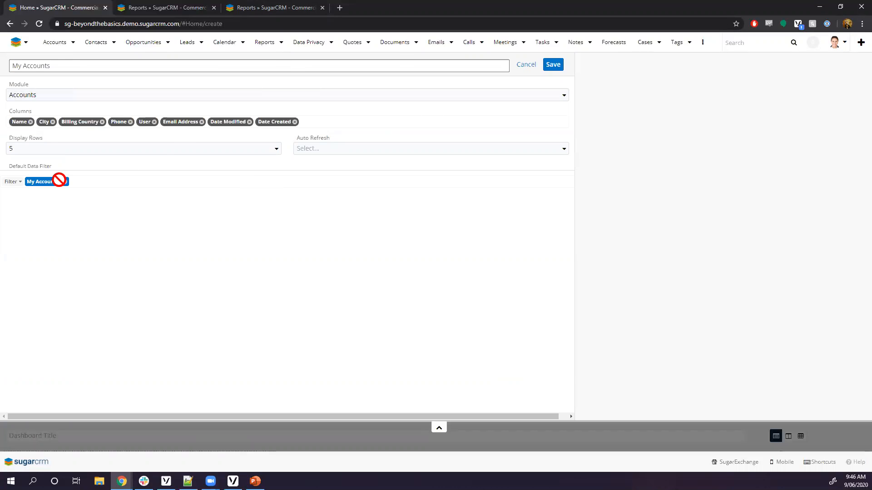
click(41, 181)
click(320, 150)
click(412, 132)
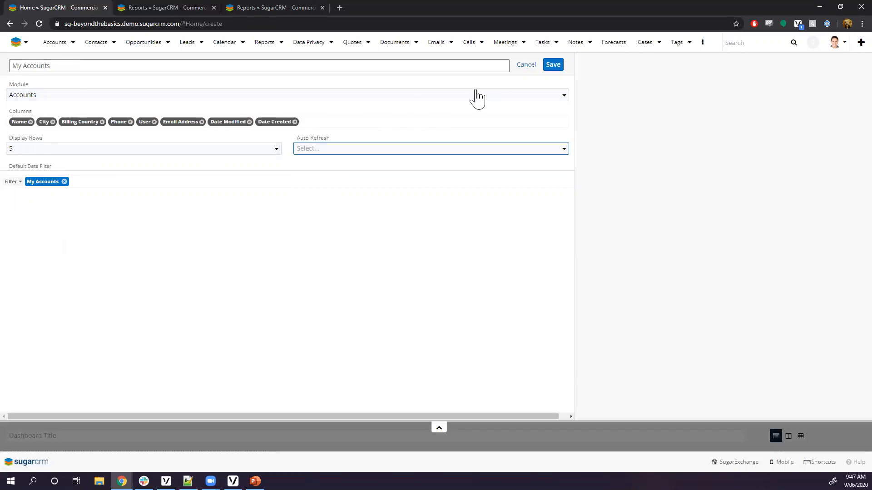
click(555, 66)
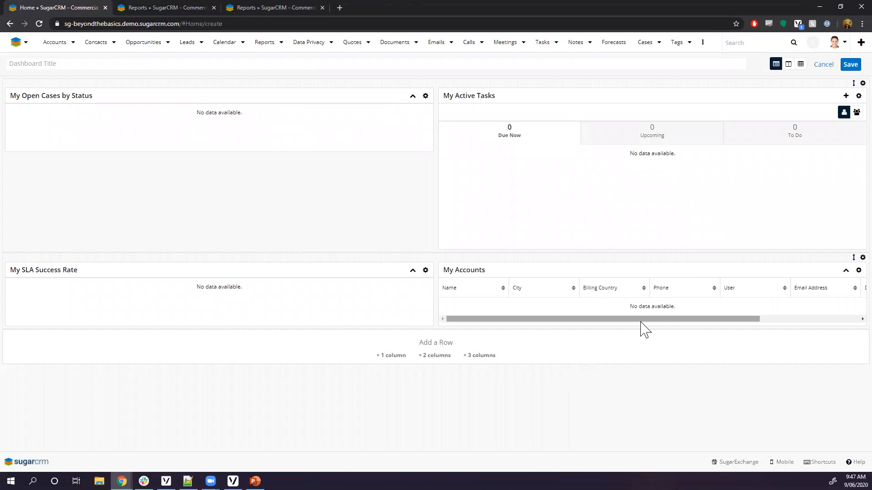
Add a two-column row and put an Opportunities List View dashlet in its left slot.
click(439, 357)
click(251, 369)
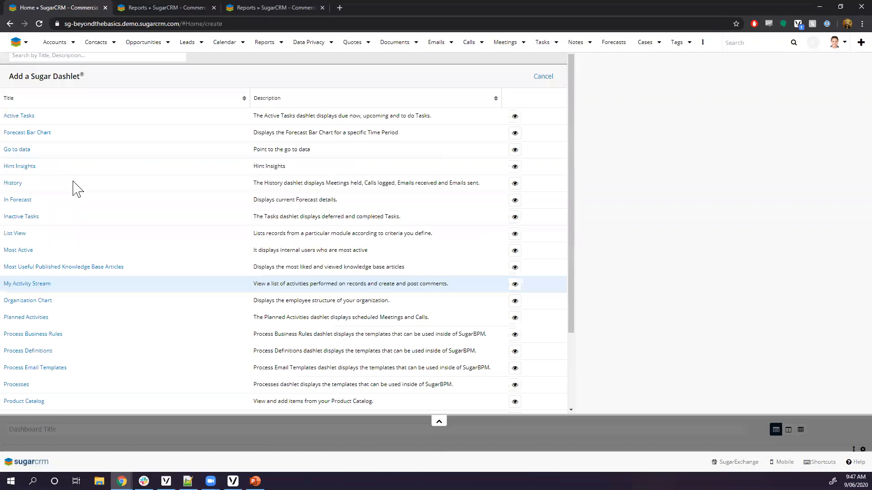
click(51, 85)
text(list)
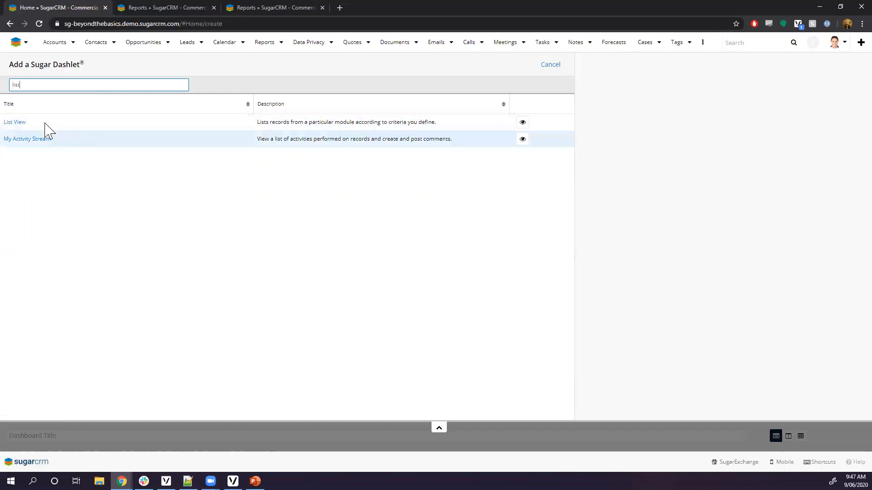
click(15, 124)
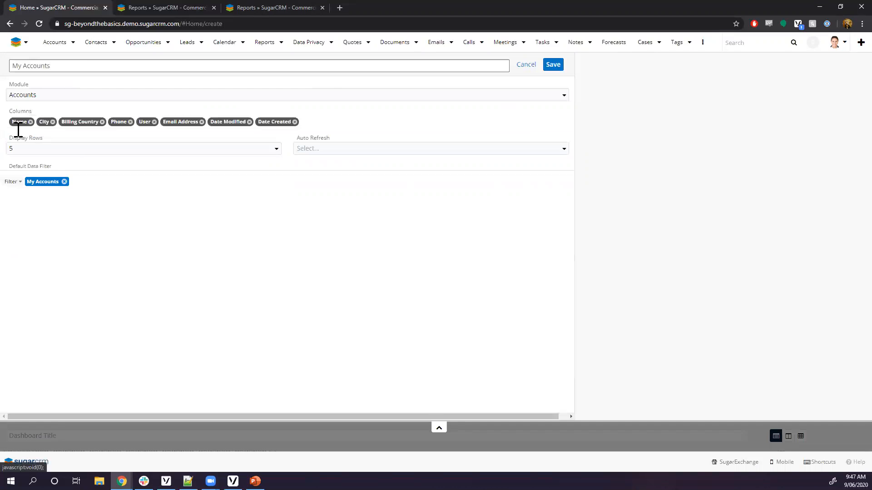
click(64, 94)
scroll(85, 193, down, 5)
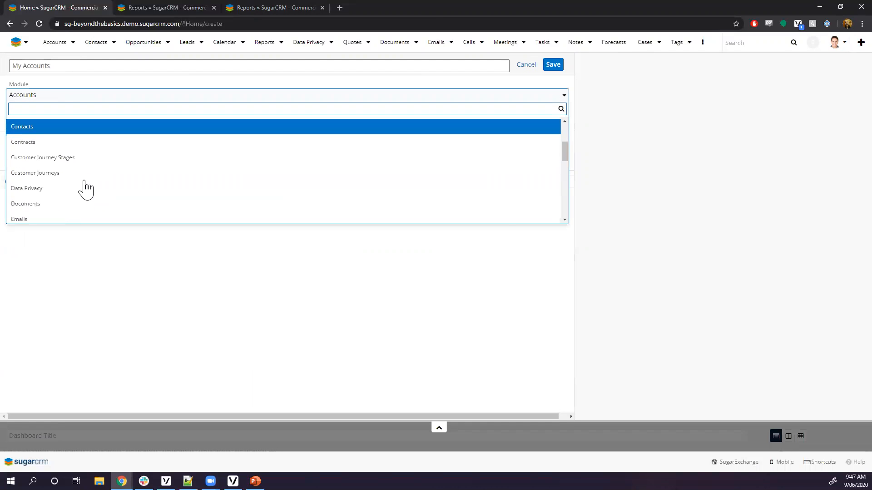
scroll(84, 190, down, 2)
scroll(68, 177, up, 1)
click(51, 161)
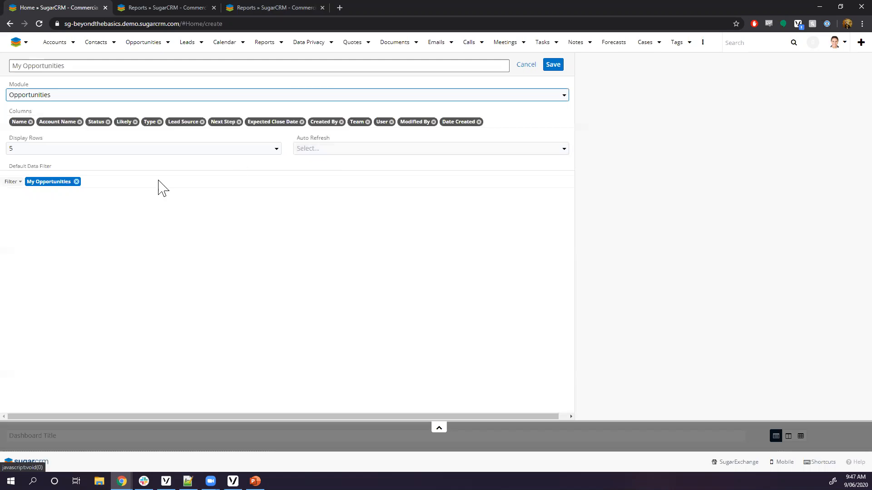
Replace the default filter with Status is any of New, In Progress.
click(76, 182)
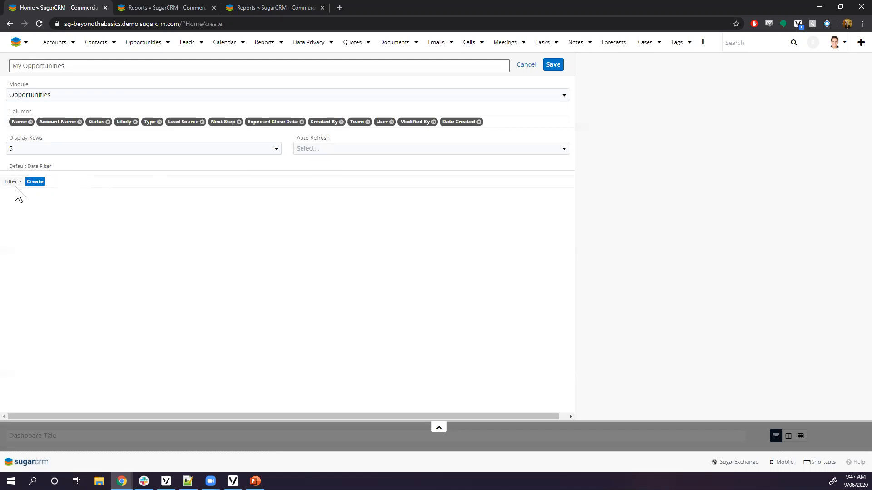
click(35, 182)
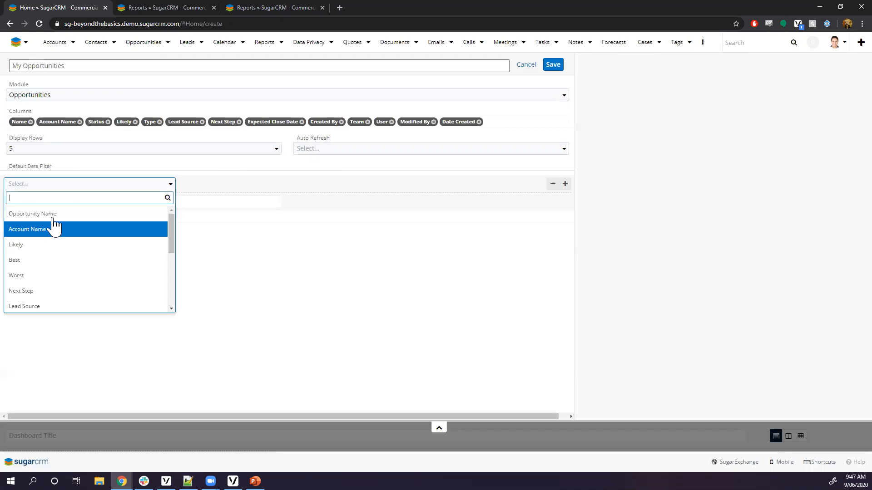
scroll(96, 272, down, 1)
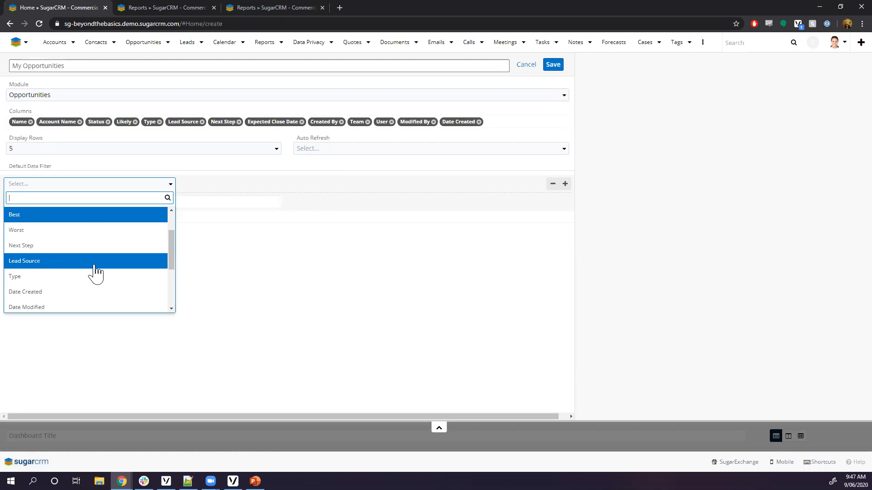
scroll(97, 263, down, 1)
scroll(96, 263, down, 1)
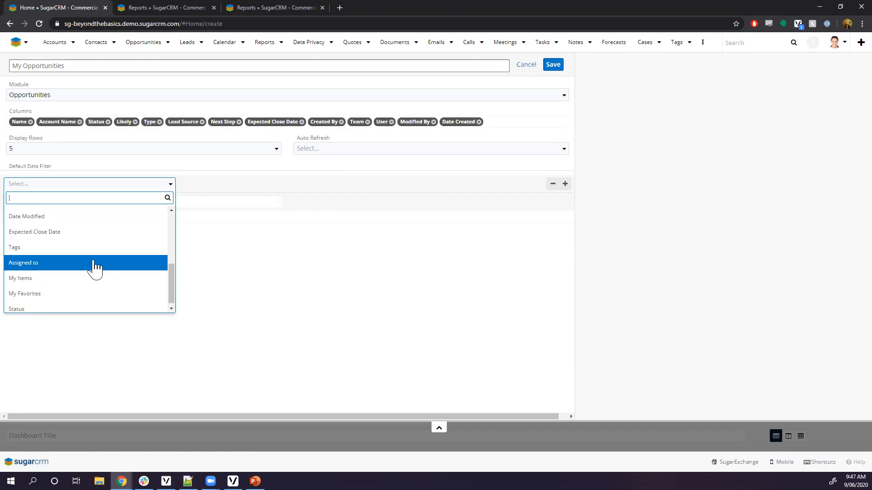
click(73, 310)
click(287, 184)
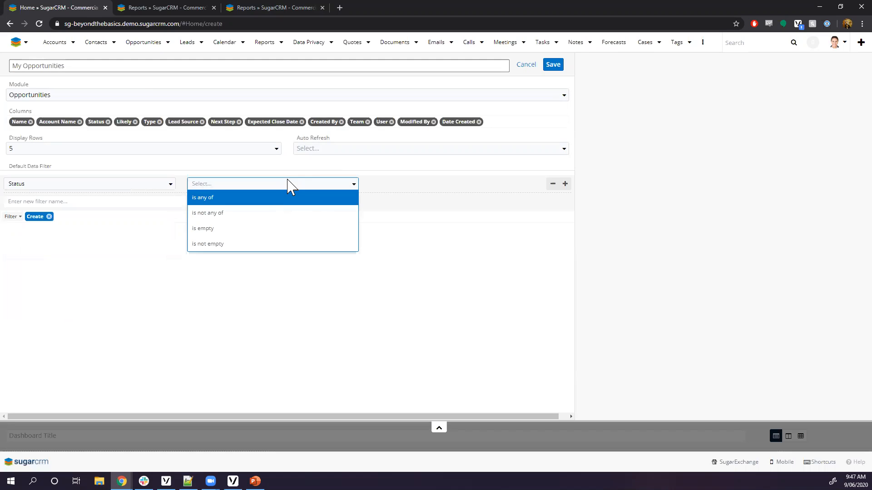
click(241, 198)
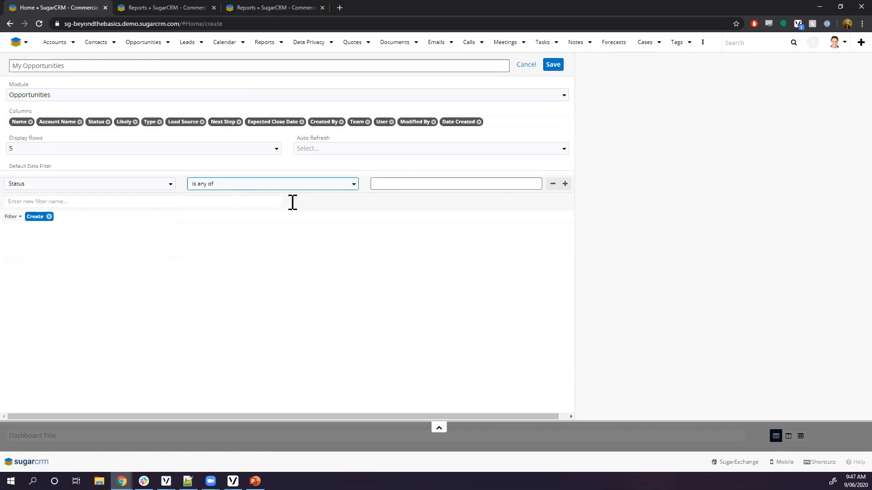
click(404, 184)
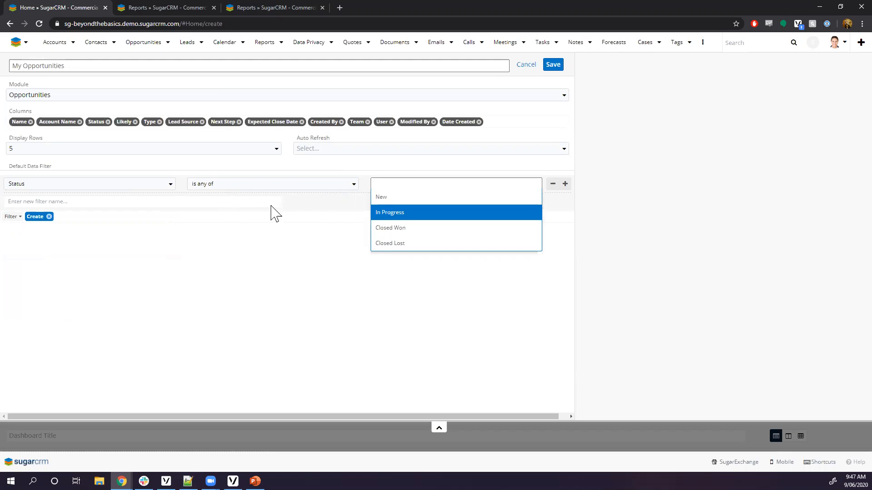
click(389, 197)
click(415, 189)
click(390, 198)
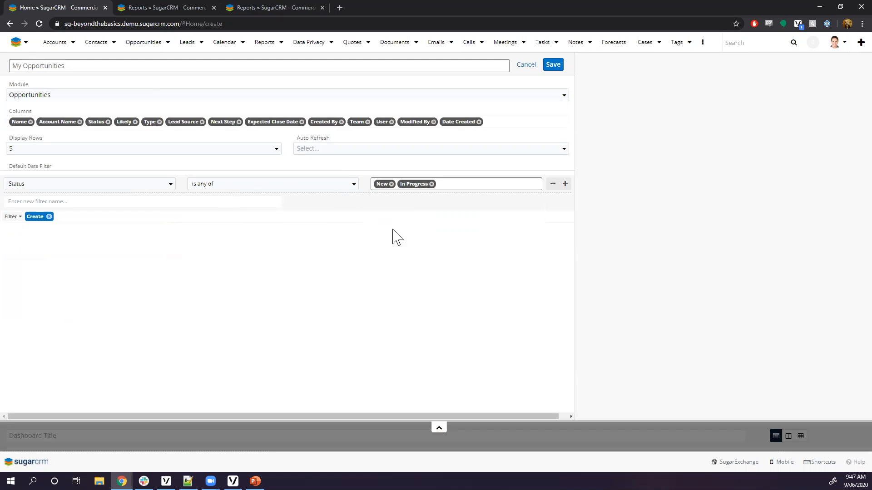
Add a second condition: Assigned to is any of the VP Sales user.
click(565, 184)
click(30, 203)
scroll(72, 284, down, 5)
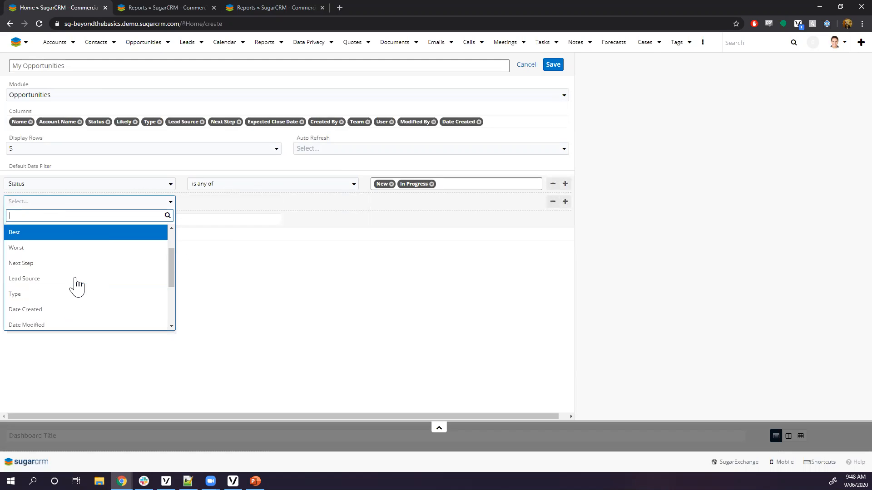
scroll(73, 284, down, 1)
click(64, 277)
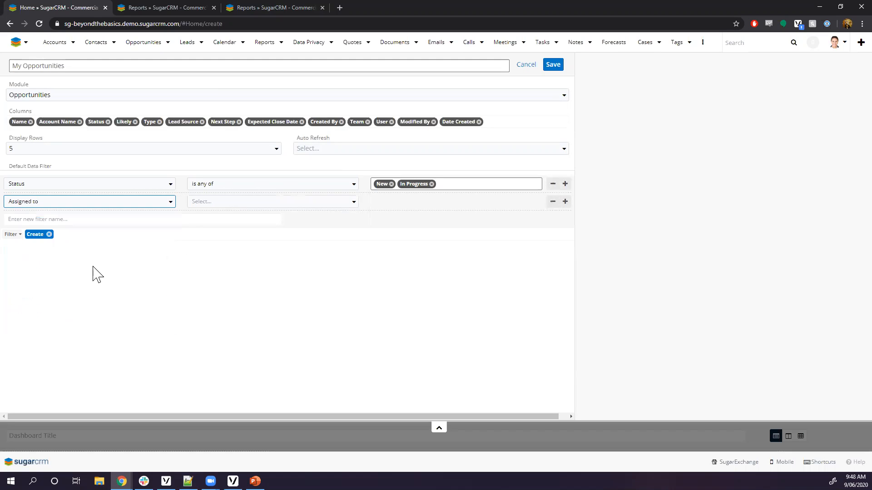
click(223, 202)
click(239, 216)
click(416, 201)
click(418, 215)
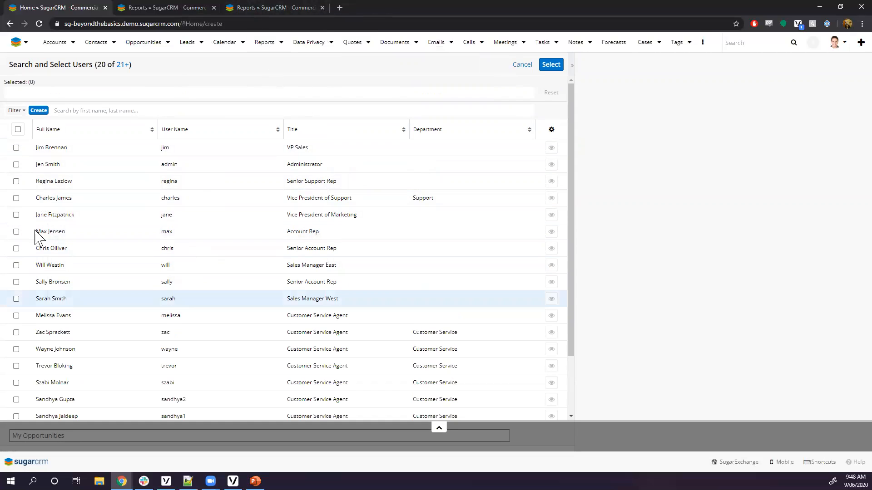
click(17, 148)
click(551, 65)
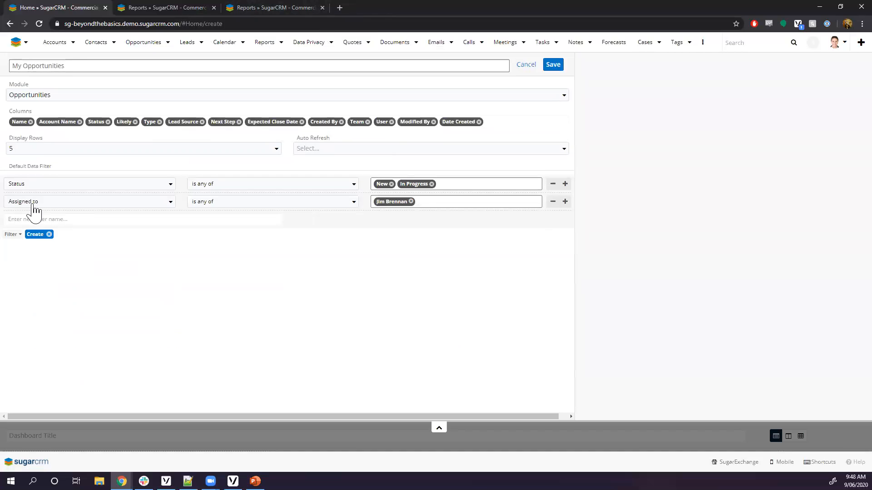
Remove the Lead Source, Team, User and Modified By columns and save the dashlet.
click(202, 122)
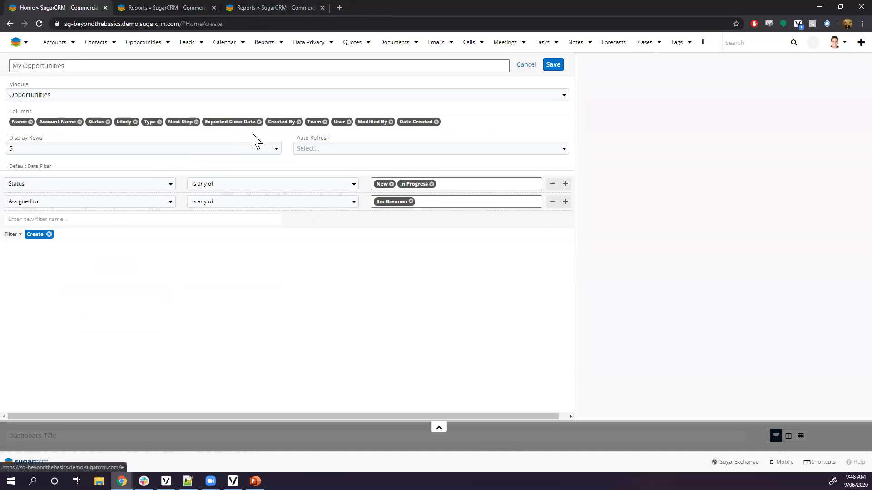
click(326, 122)
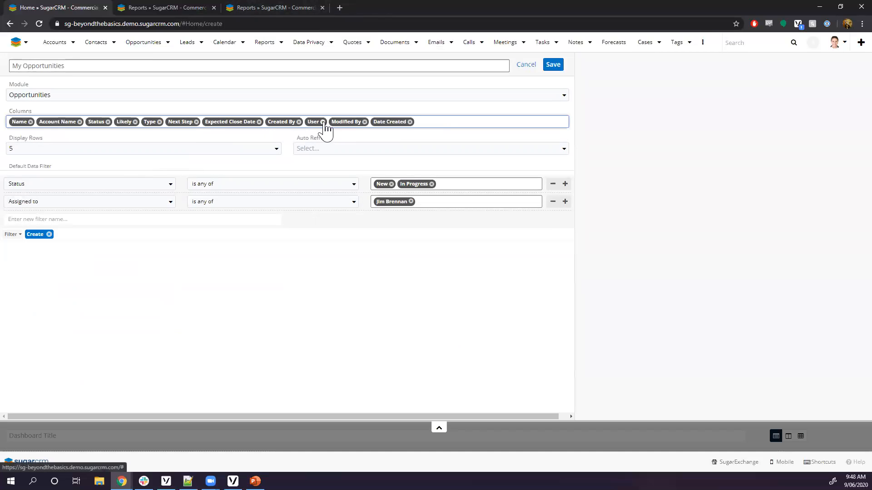
click(325, 122)
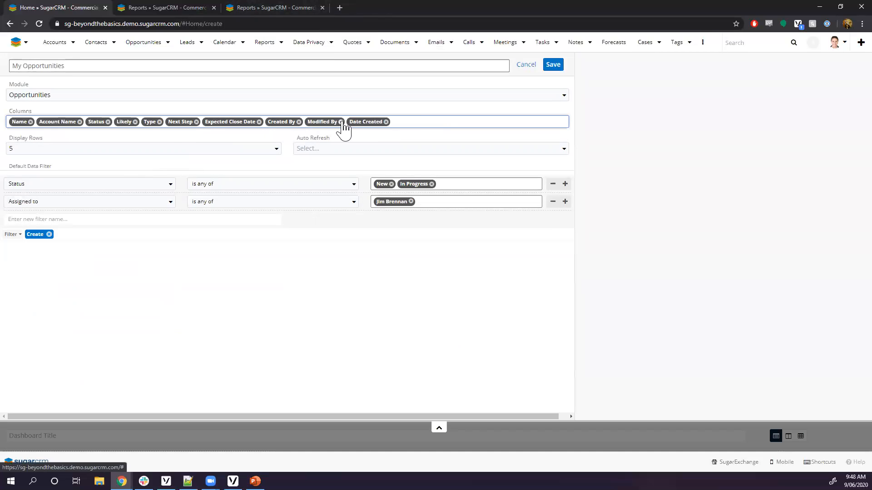
click(341, 121)
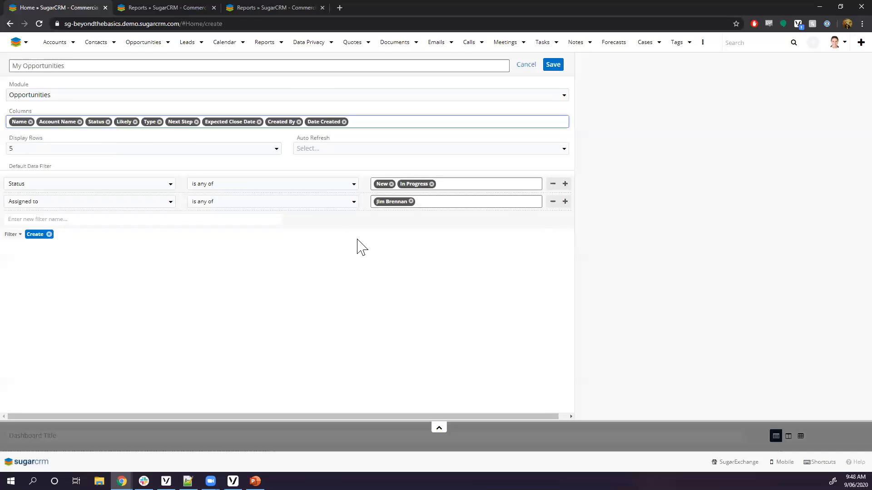
click(555, 67)
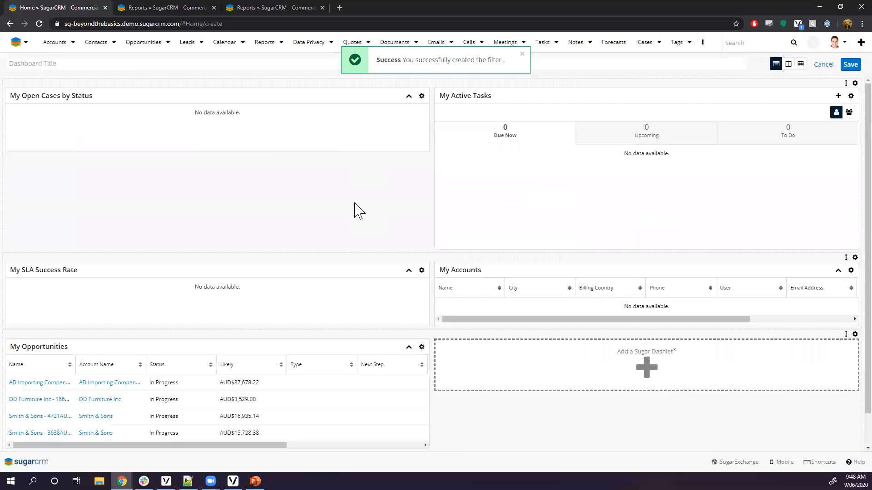
Title the dashboard 'Jim's Home Dashboard' and save it.
scroll(345, 240, down, 1)
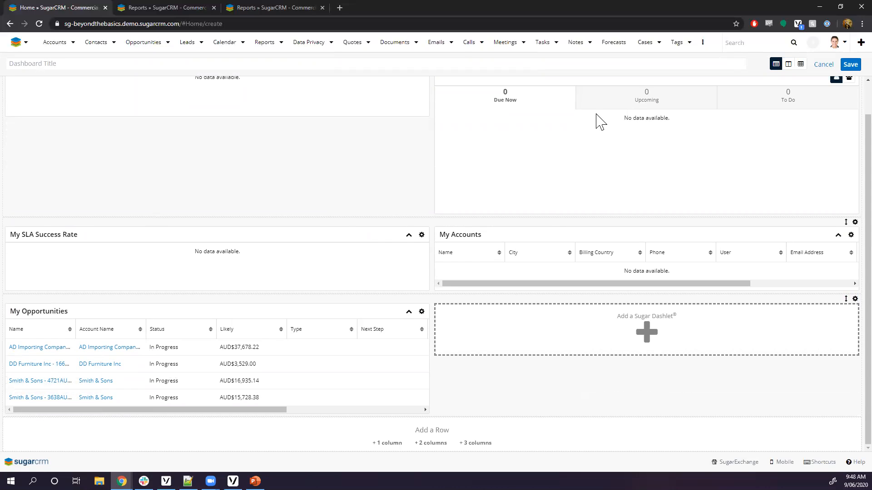
click(415, 65)
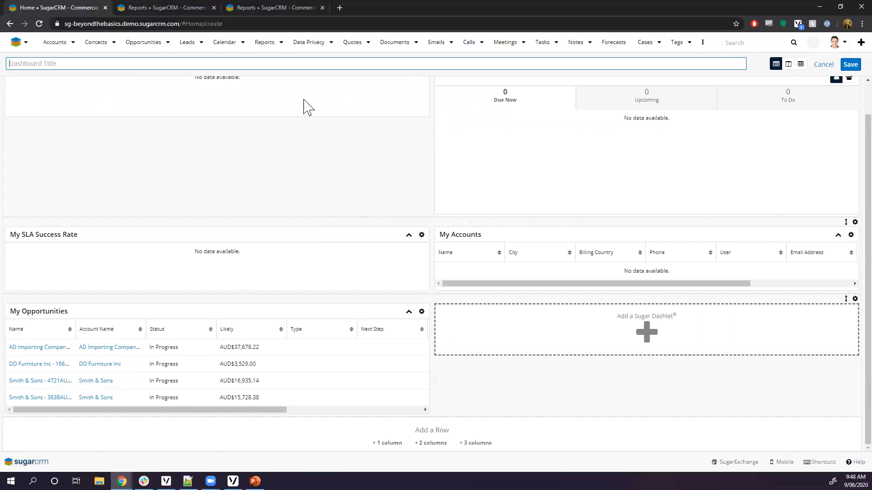
text(Jim's Home Dashboard)
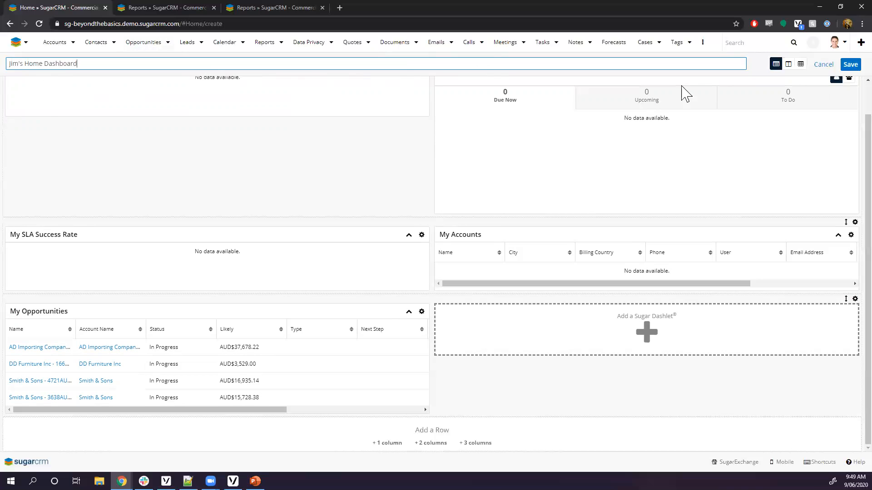
click(851, 66)
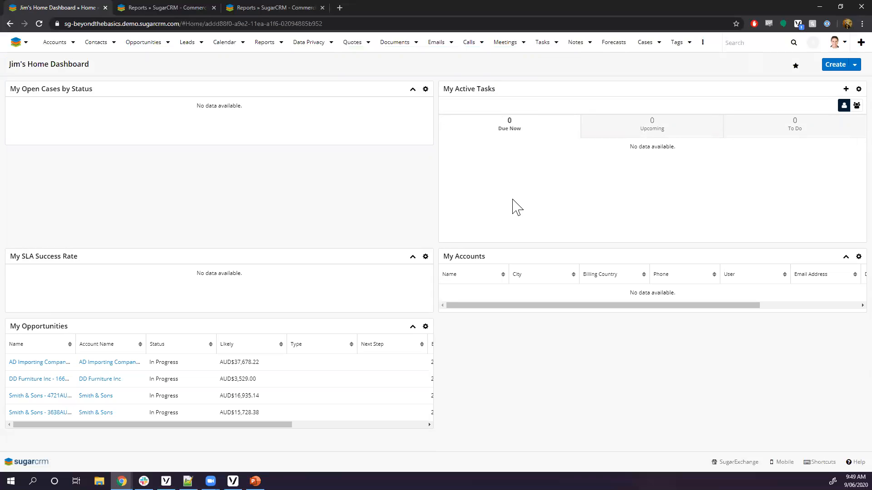
Go to Manage Dashboards from the logo dropdown to list all Home dashboards.
click(26, 43)
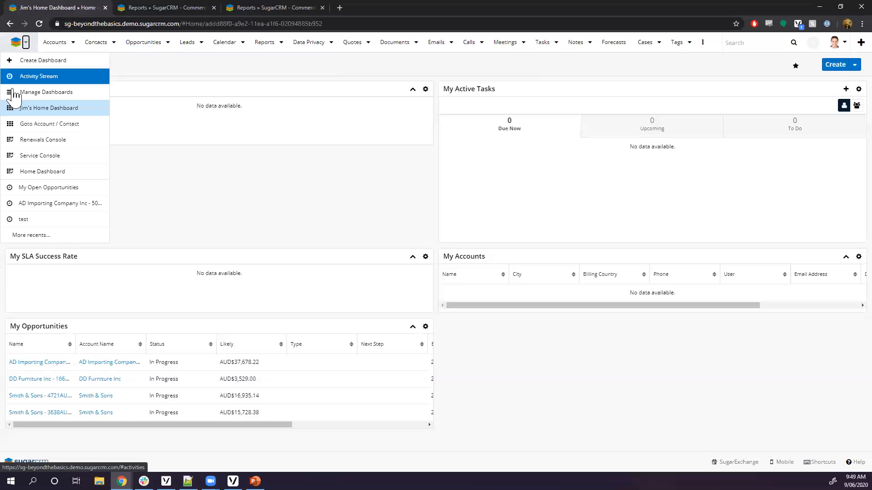
click(50, 93)
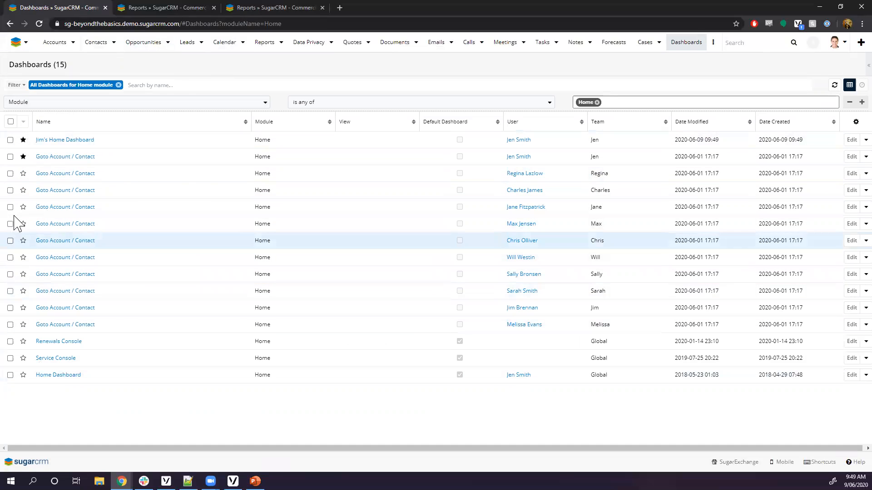
Star the second-to-last Goto Account / Contact dashboard, confirm it in the dropdown, then open Jim's Home Dashboard.
click(26, 42)
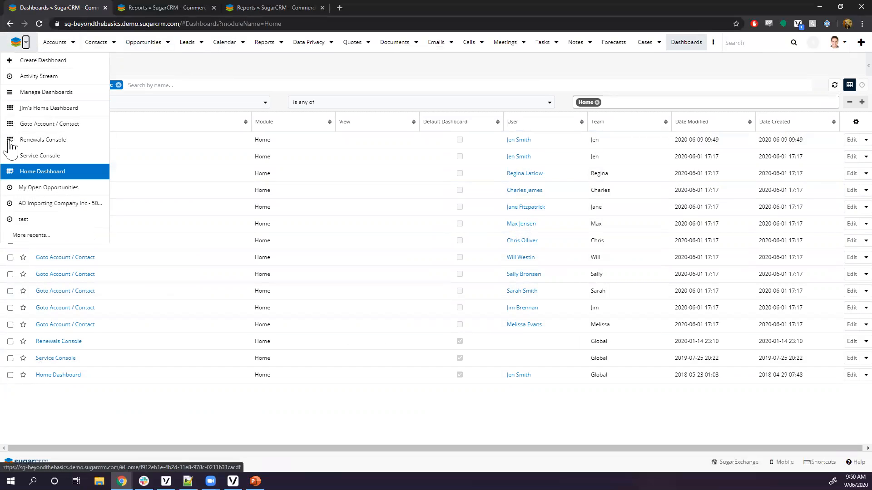
click(151, 60)
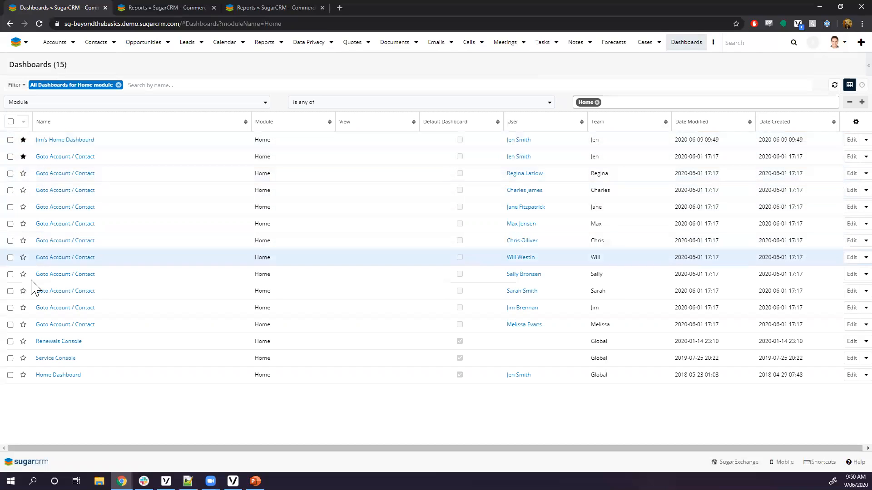
click(23, 308)
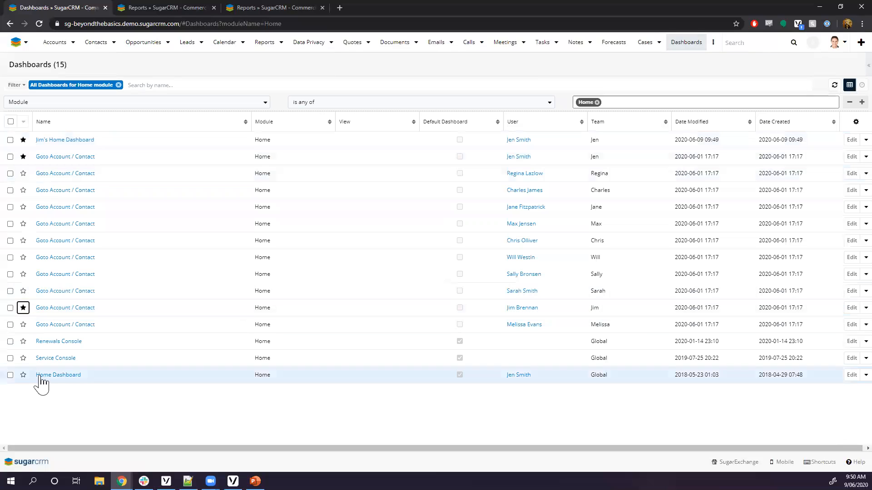
click(26, 42)
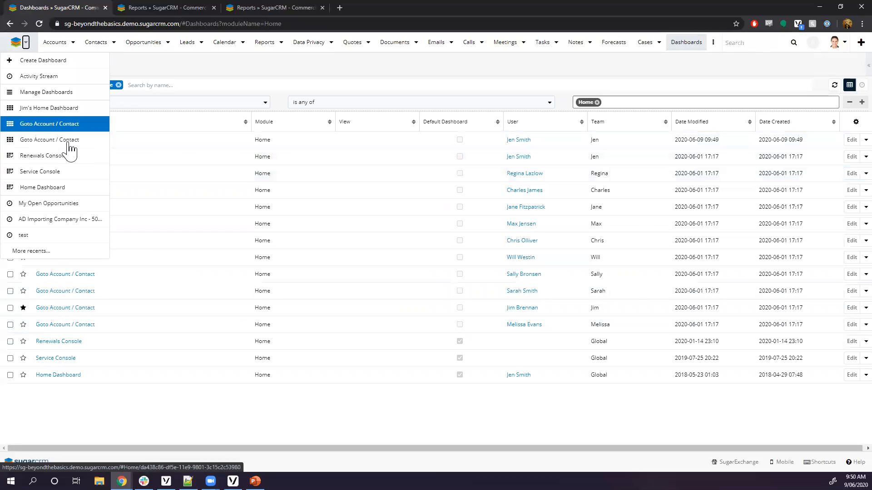
click(115, 68)
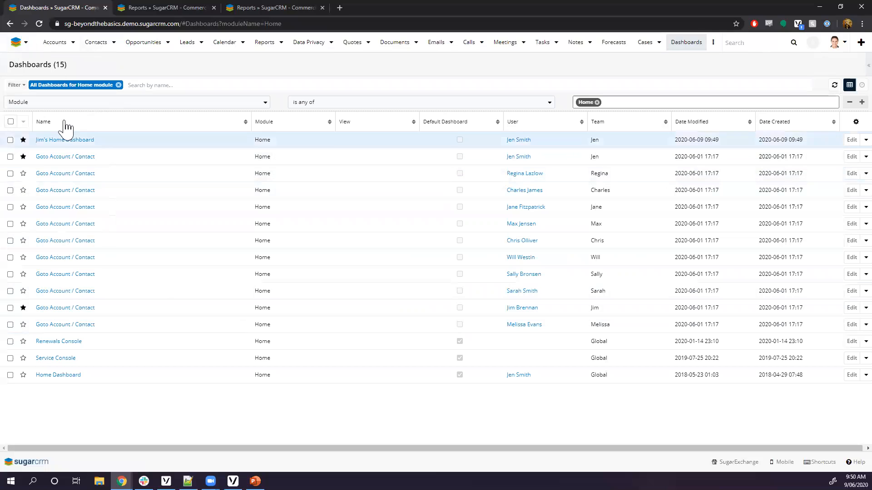
click(25, 43)
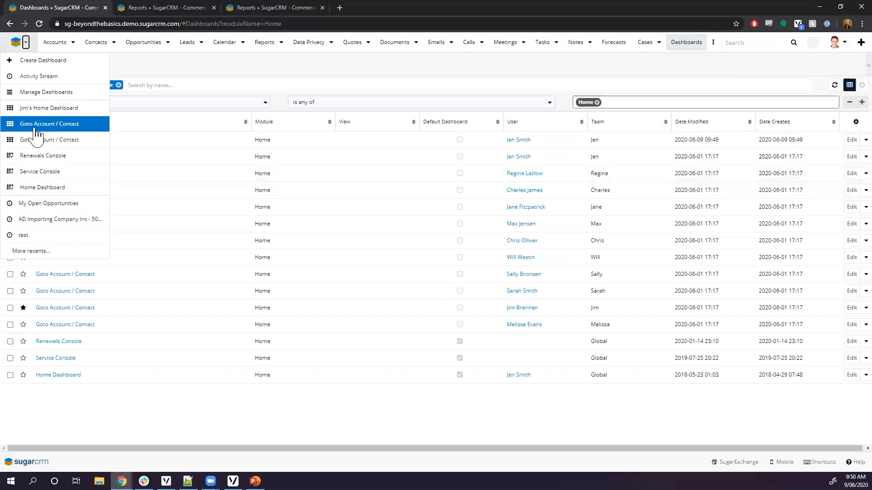
click(148, 86)
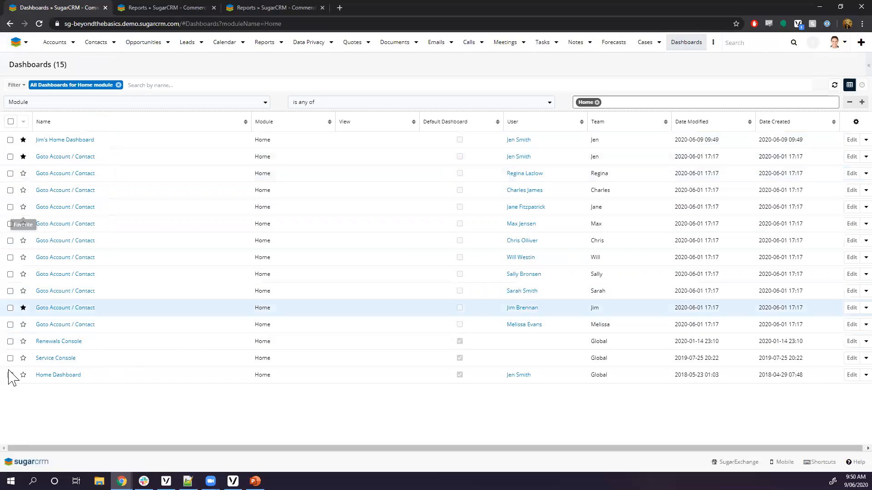
click(69, 141)
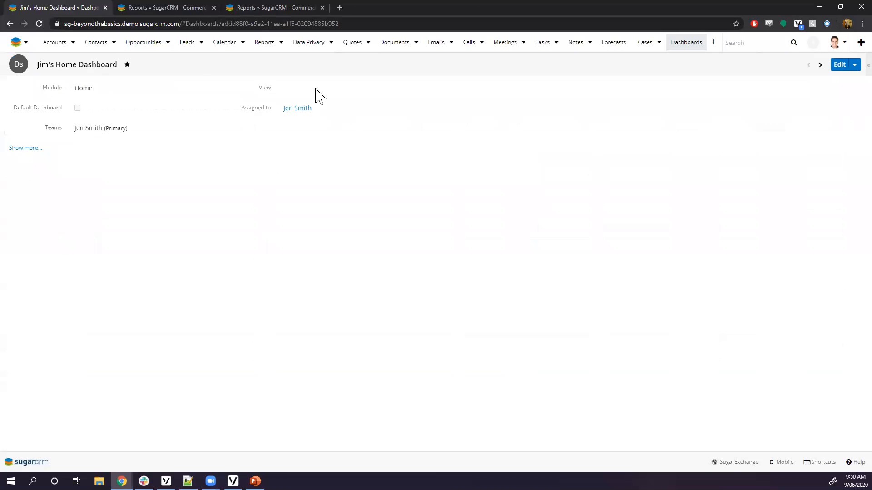
Assign Jim's Home Dashboard to its owner user, tick Default Dashboard, and save the record.
click(250, 110)
text(jim)
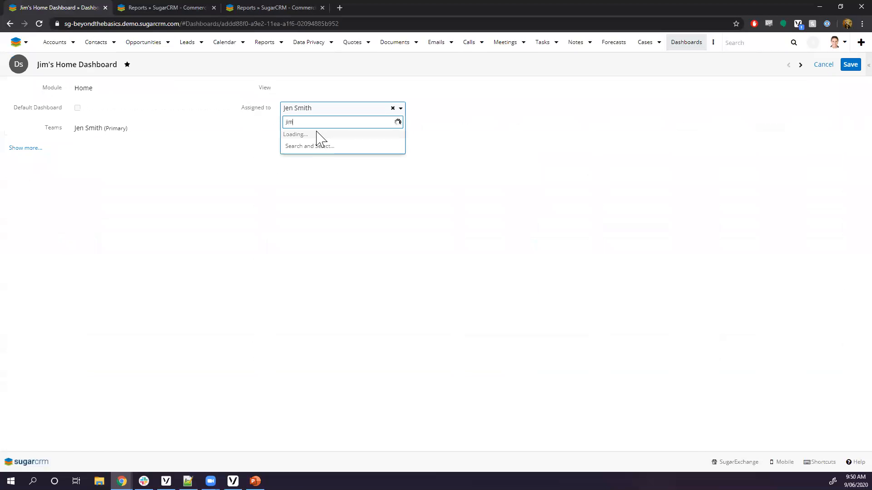
click(346, 138)
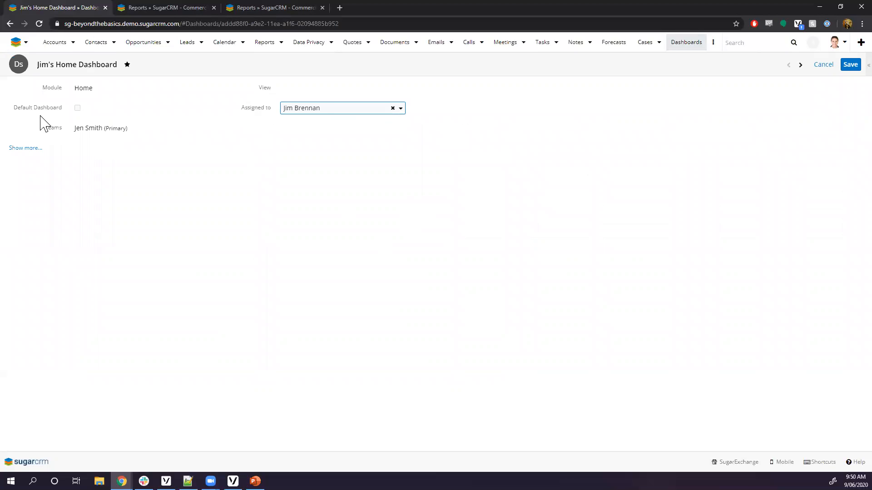
click(9, 109)
click(78, 109)
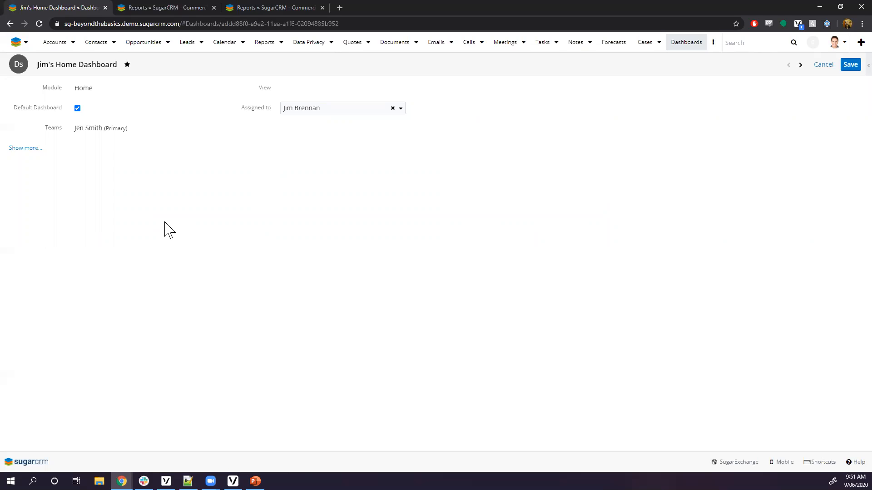
click(850, 65)
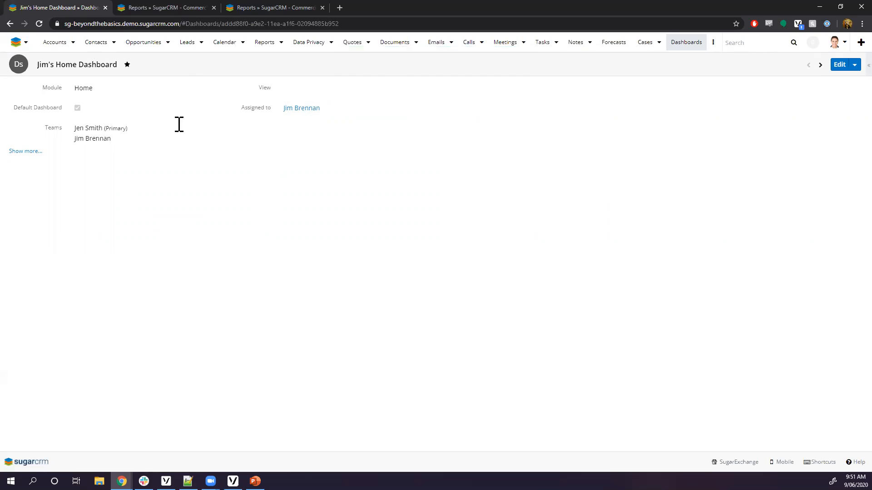
Log out and sign back in with the dashboard owner's user name and password.
click(836, 44)
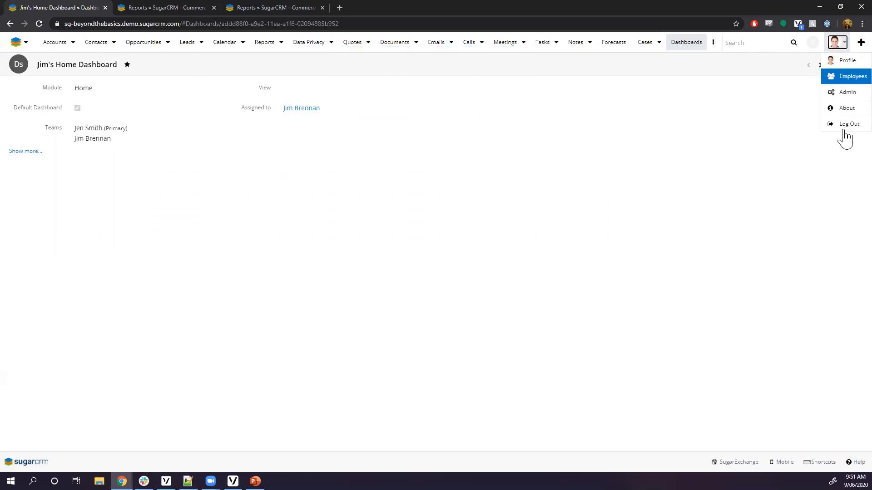
click(841, 127)
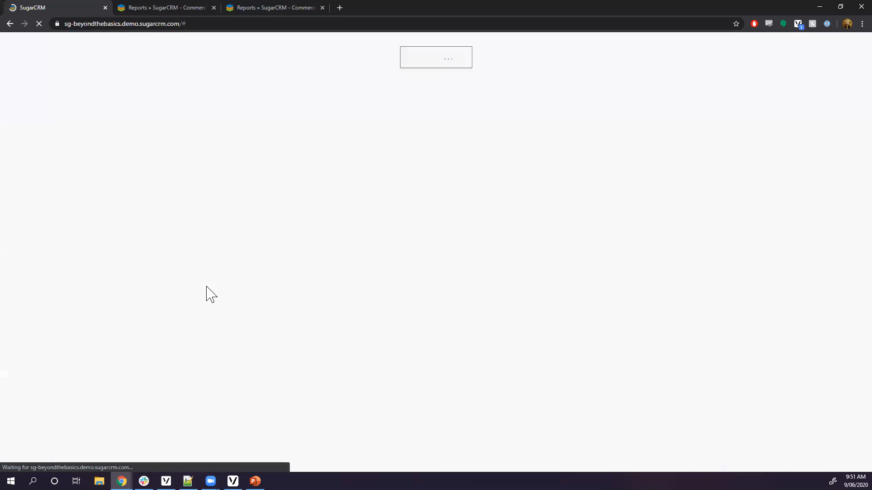
click(411, 95)
text(jim)
key(Tab)
text(jim)
key(Return)
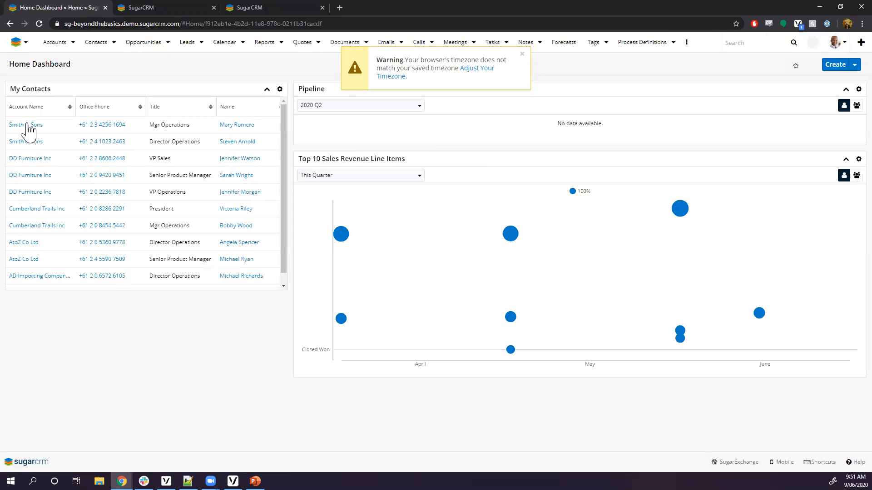
Dismiss the timezone warning and star Jim's Home Dashboard in Manage Dashboards.
click(521, 54)
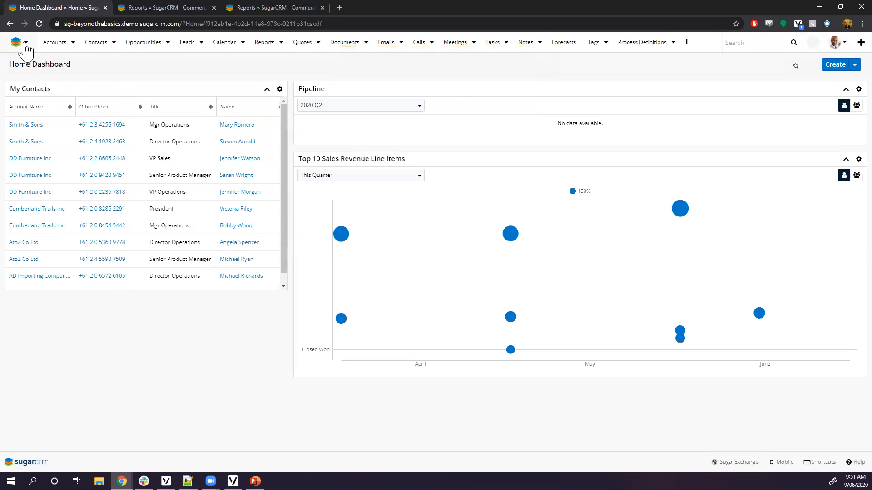
click(25, 42)
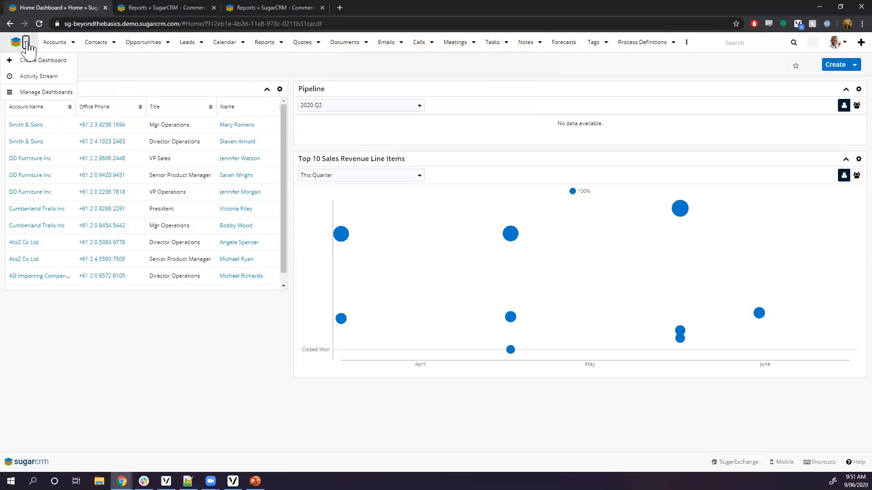
click(41, 92)
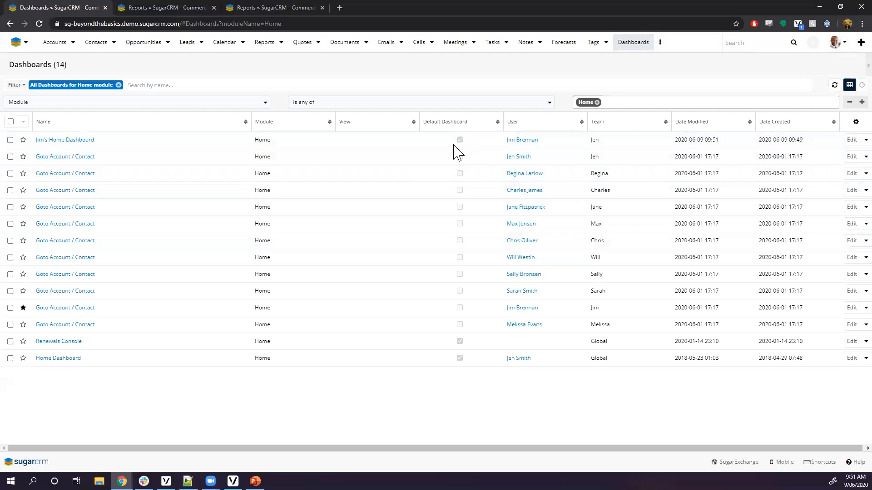
click(23, 140)
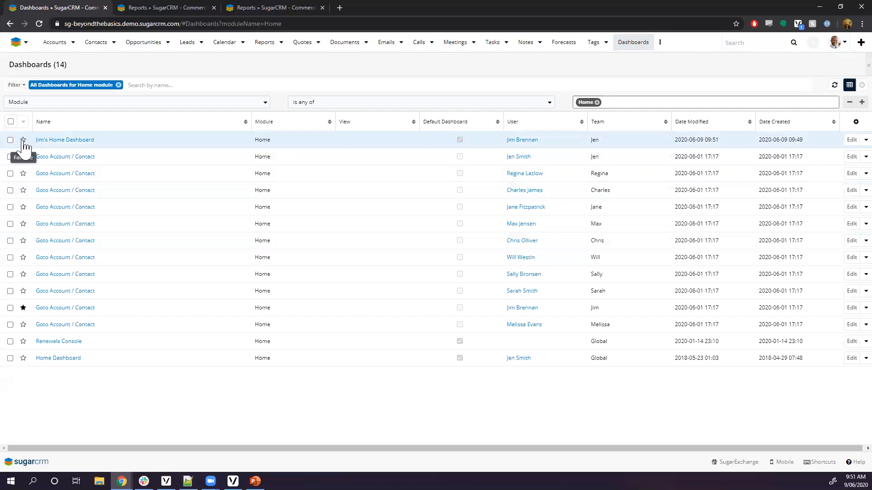
click(16, 43)
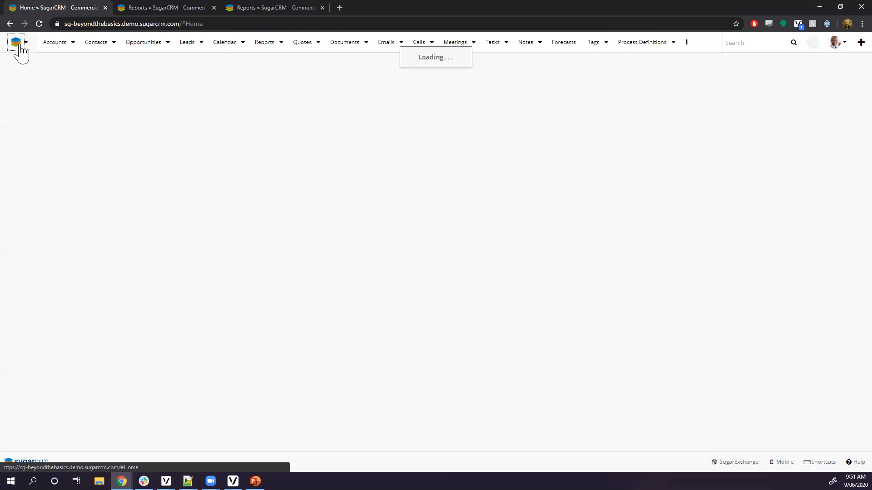
Switch the home page to Jim's Home Dashboard and review its dashlets.
click(26, 42)
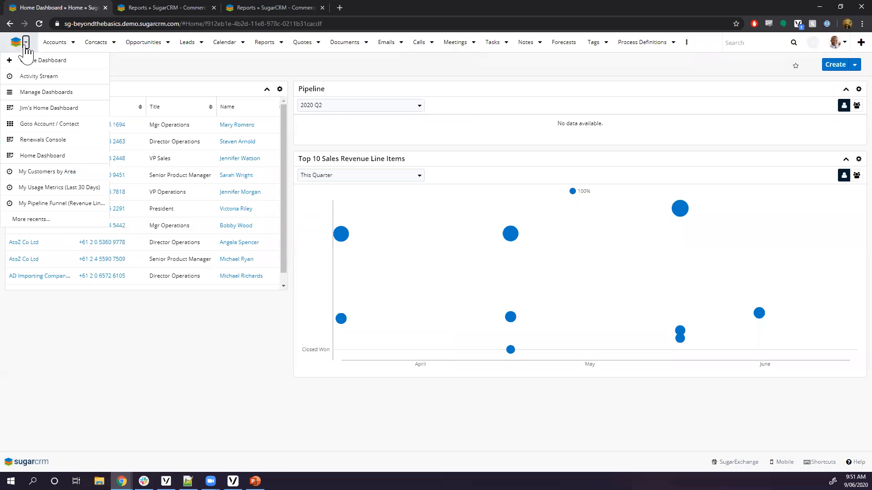
click(32, 110)
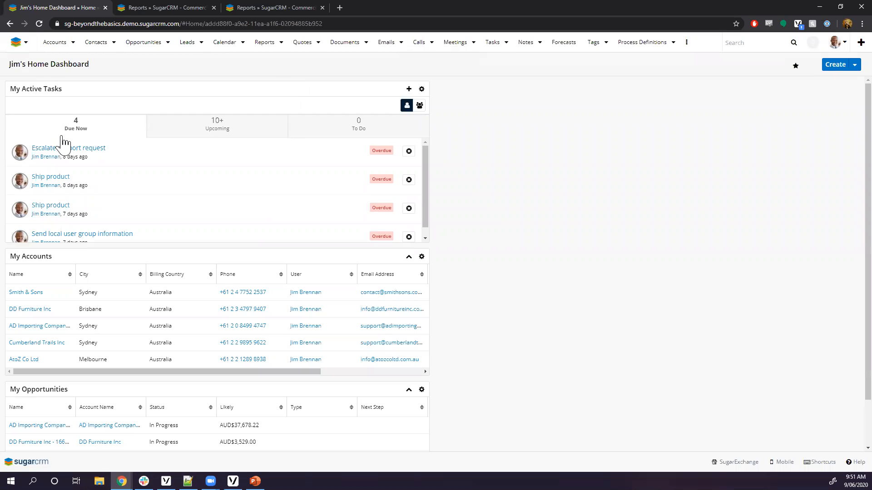
scroll(227, 240, down, 3)
scroll(454, 309, down, 2)
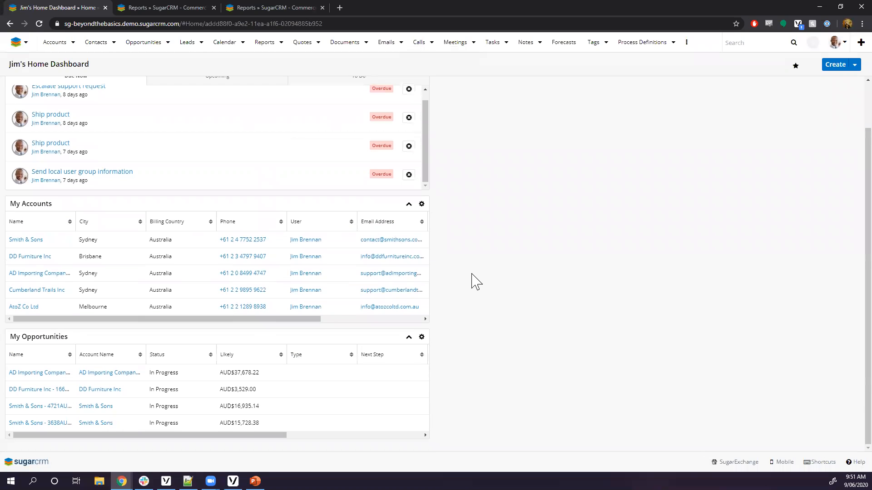
scroll(476, 281, up, 2)
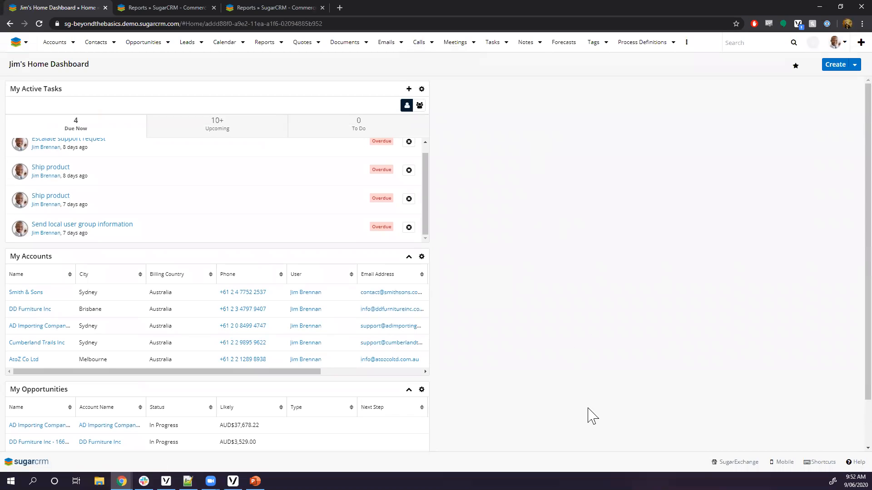
scroll(534, 257, down, 2)
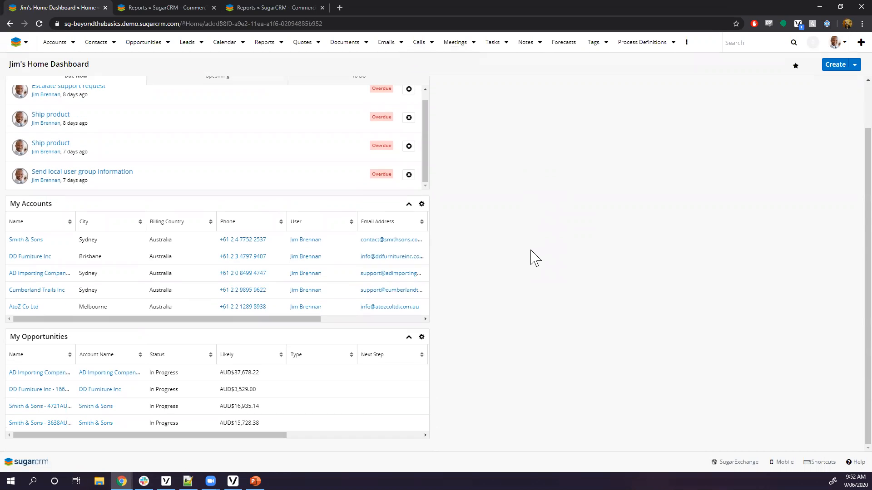
scroll(500, 159, up, 2)
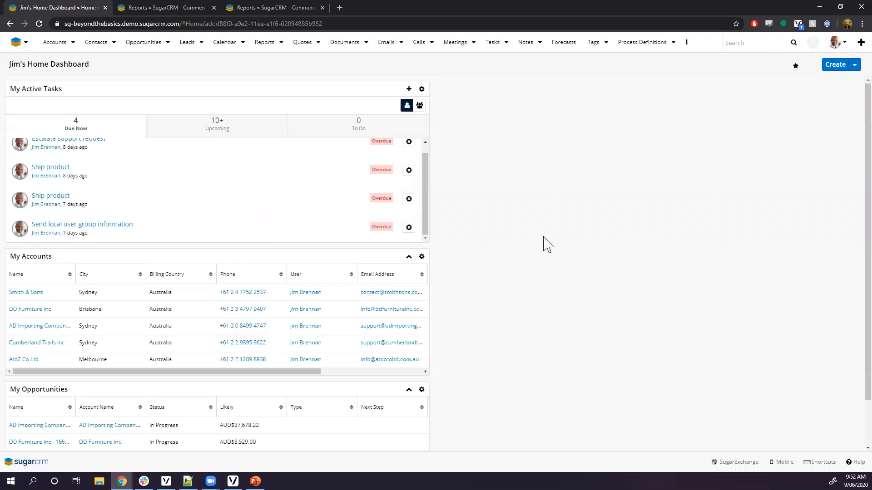
scroll(547, 244, down, 2)
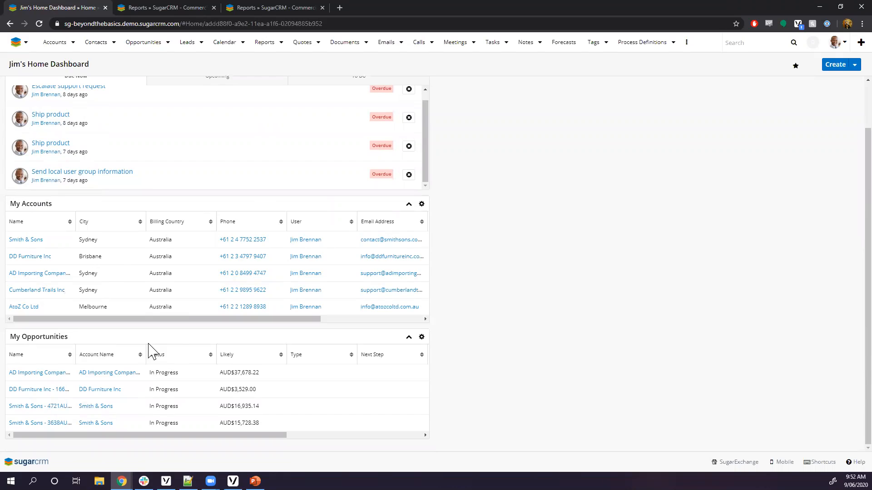
scroll(189, 272, up, 2)
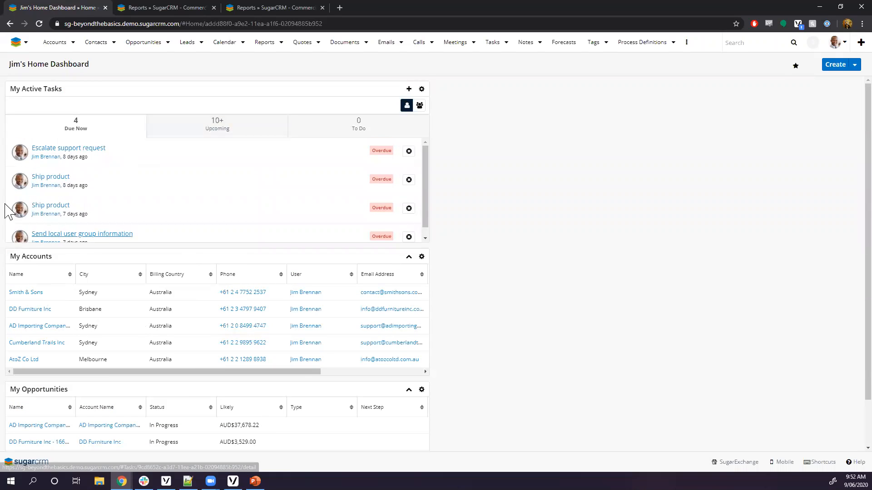
click(25, 43)
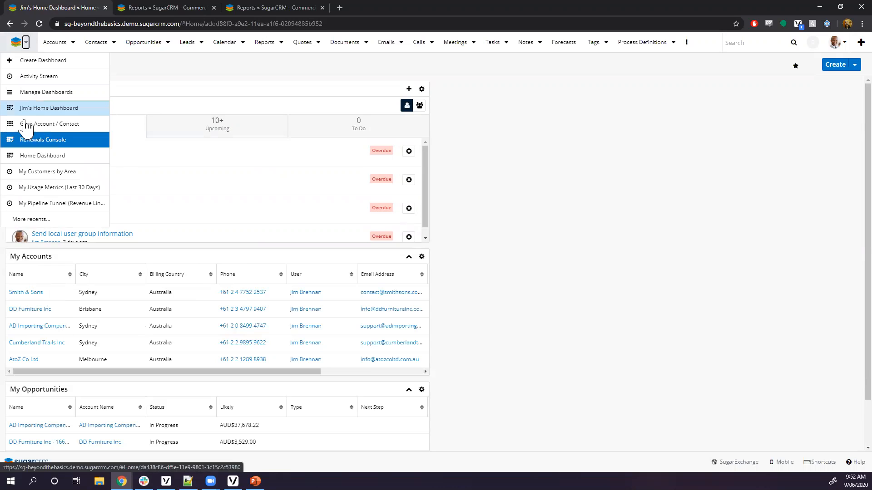
Log out and sign back in as admin with the administrator password.
click(838, 43)
click(847, 130)
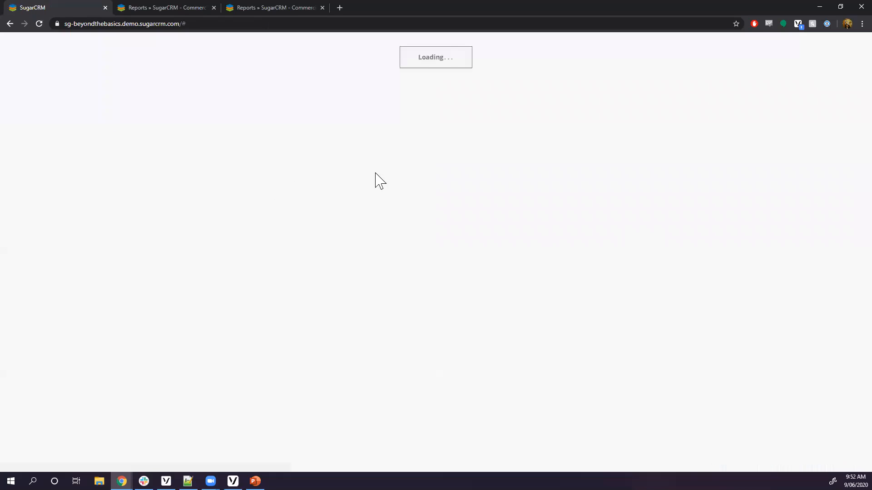
click(415, 94)
text(admin)
key(Tab)
text(••••)
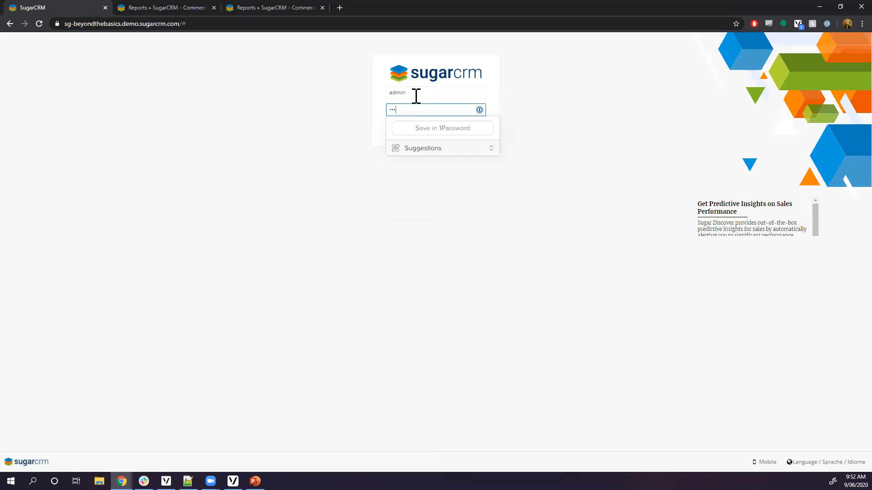
key(Return)
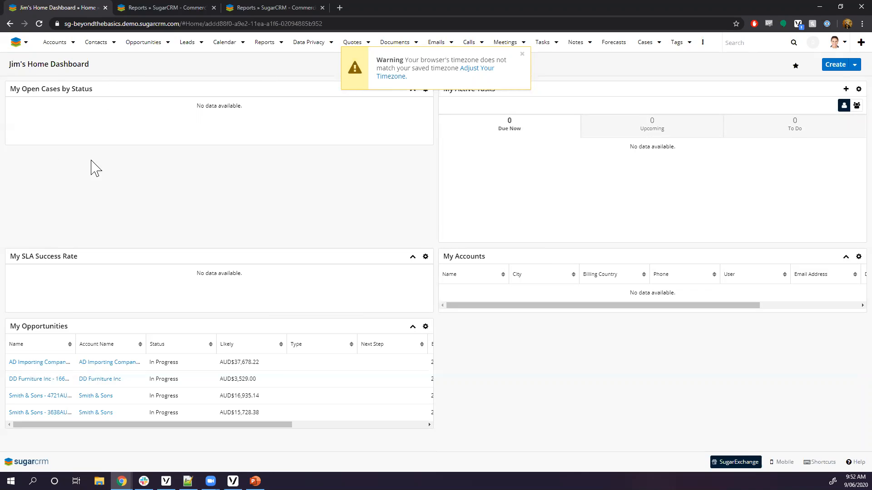
Dismiss the timezone warning and duplicate Jim's Home Dashboard from the Create dropdown.
click(522, 55)
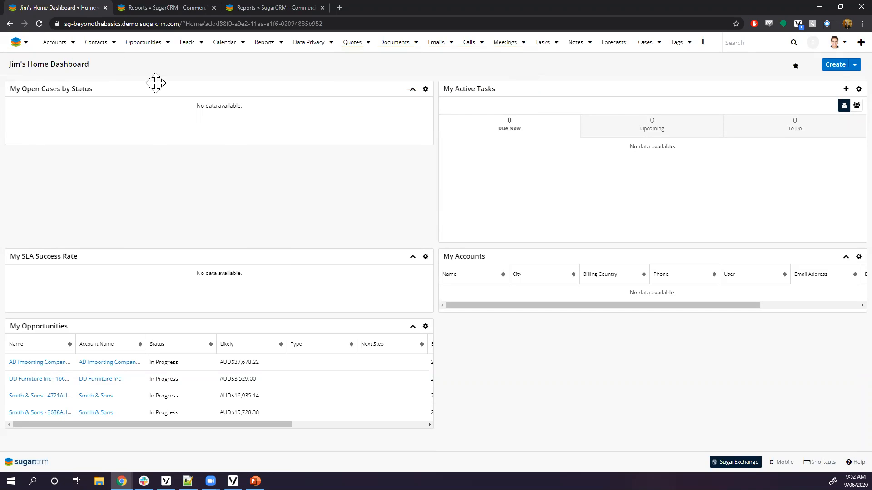
click(854, 65)
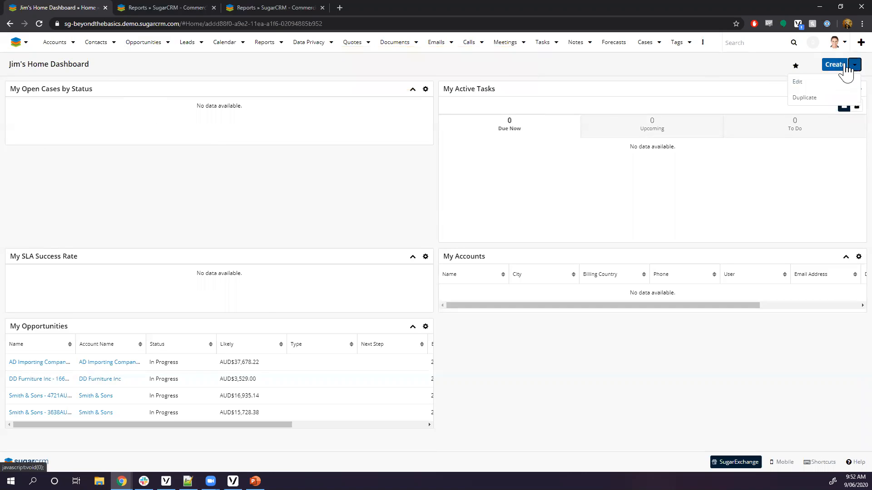
click(804, 98)
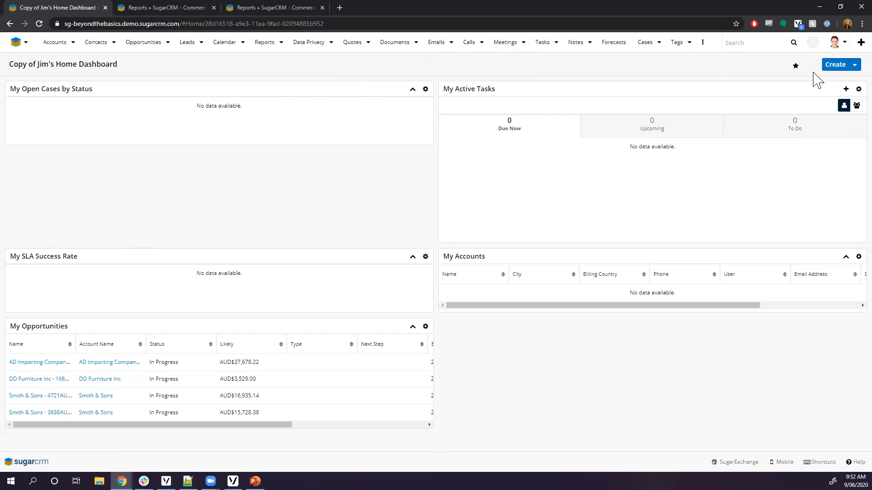
Retitle the copy from 'Copy of Jim's Home Dashboard' to 'Jane's Home Dashboard'.
click(855, 64)
click(799, 81)
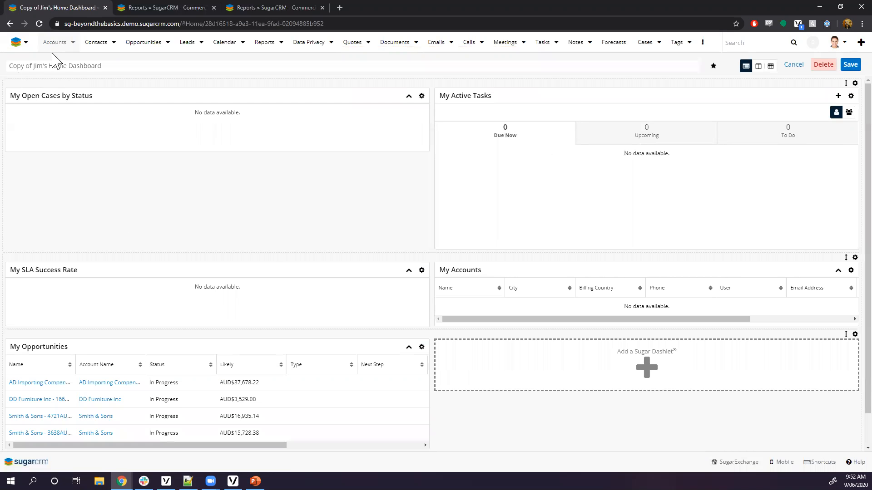
drag(48, 63, 1, 71)
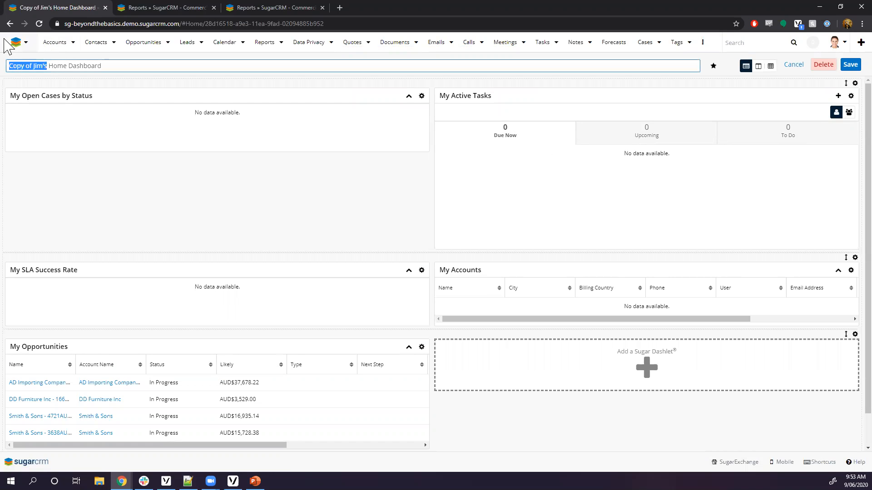
text(Jane's)
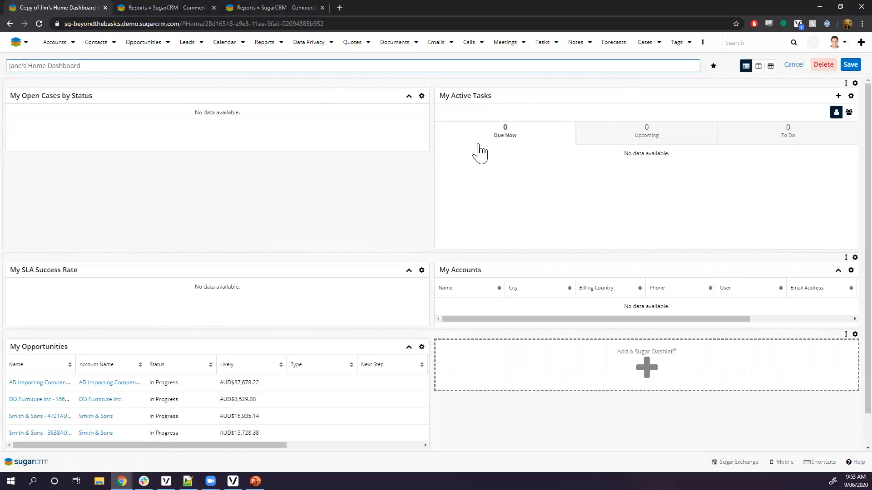
click(499, 275)
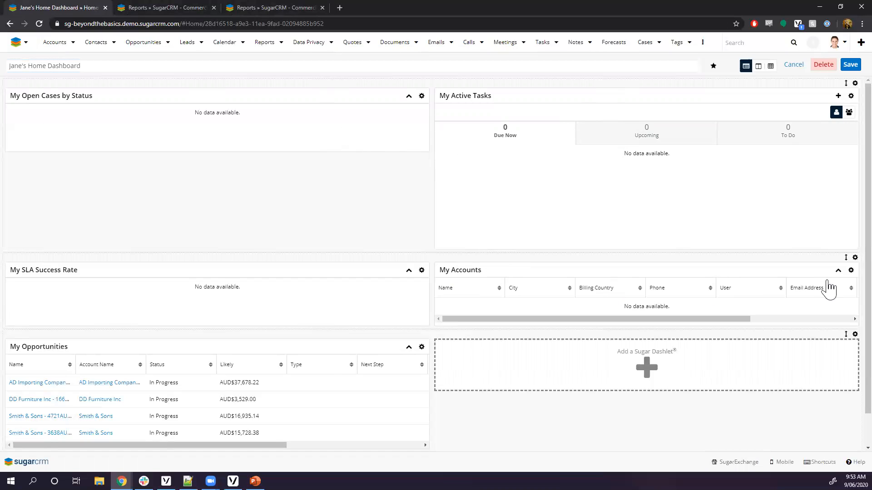
Open the My Accounts dashlet settings and cancel without making changes.
click(851, 270)
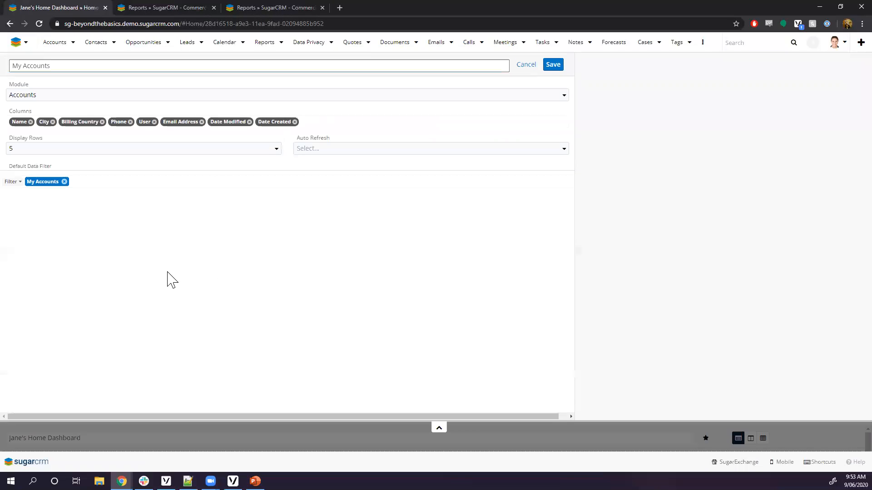
click(45, 182)
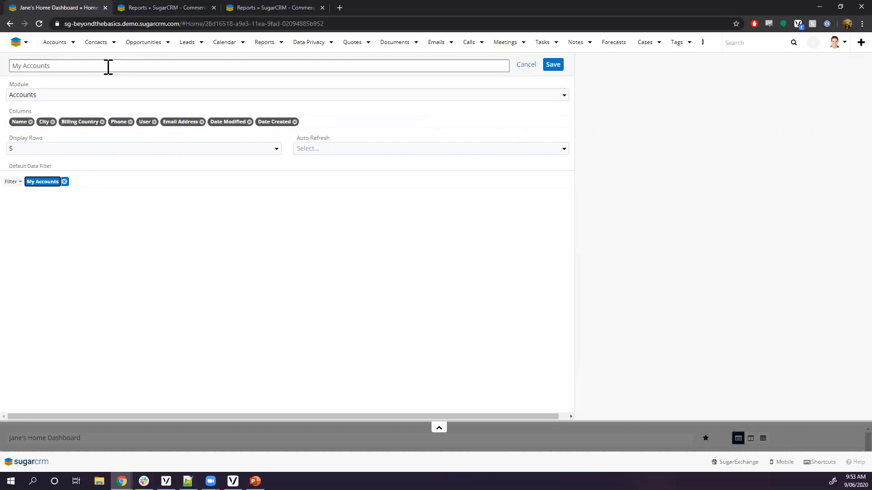
click(520, 66)
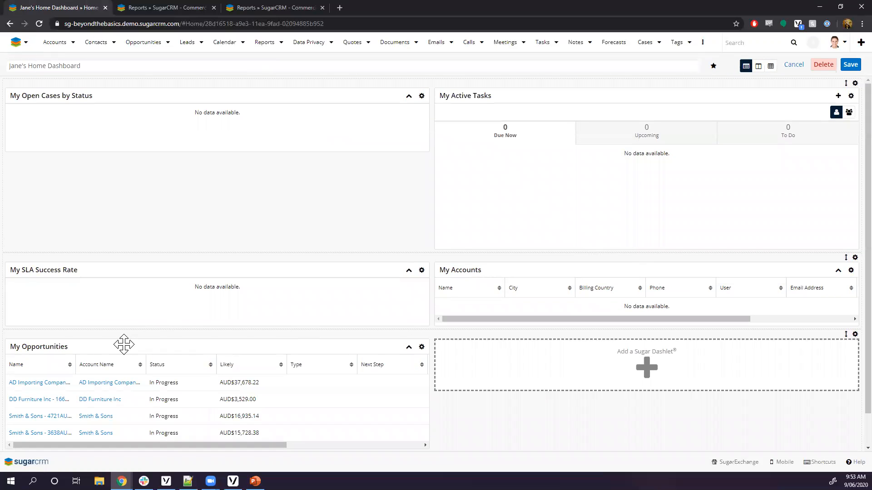
Change the My Opportunities dashlet filter's Assigned to user to the new owner and save it.
click(421, 347)
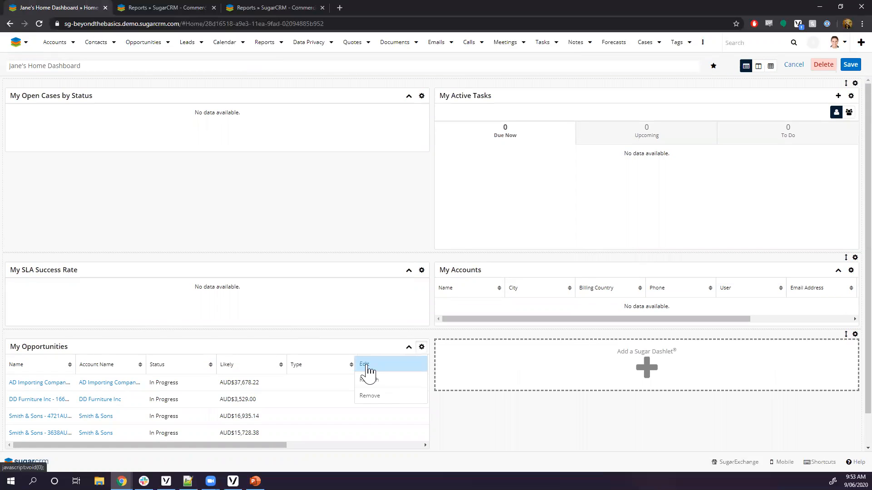
click(365, 365)
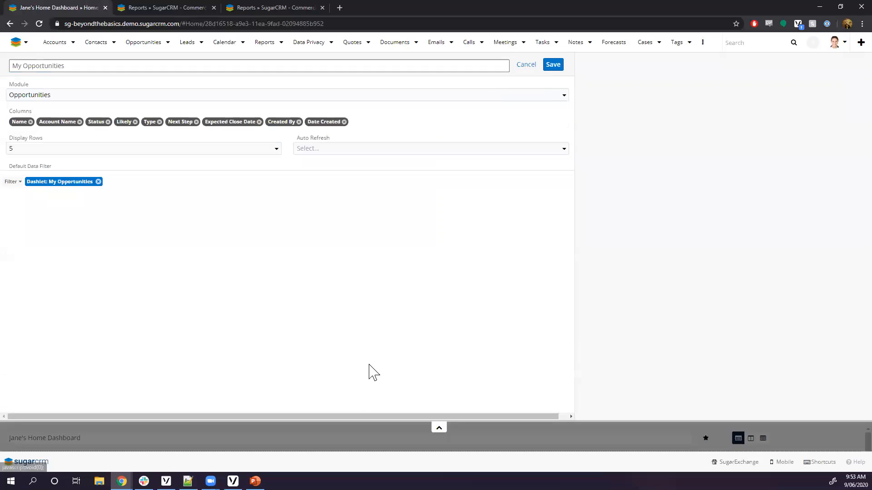
click(75, 184)
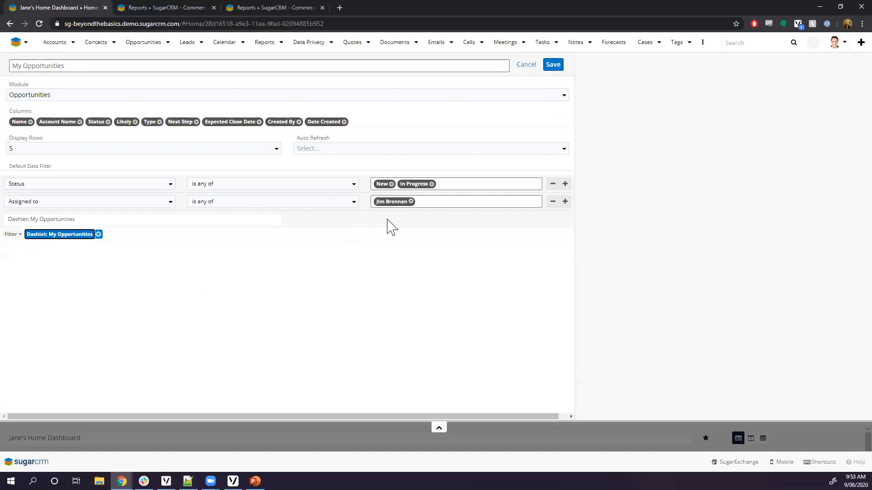
click(410, 203)
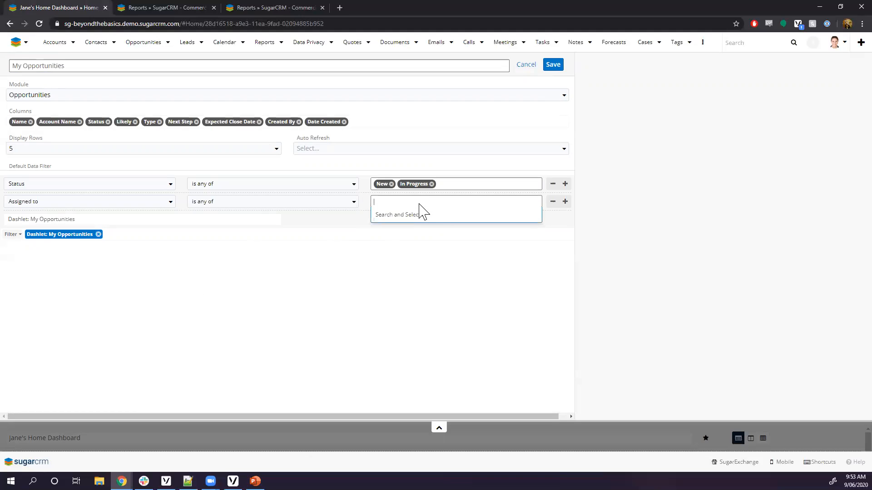
text(jan)
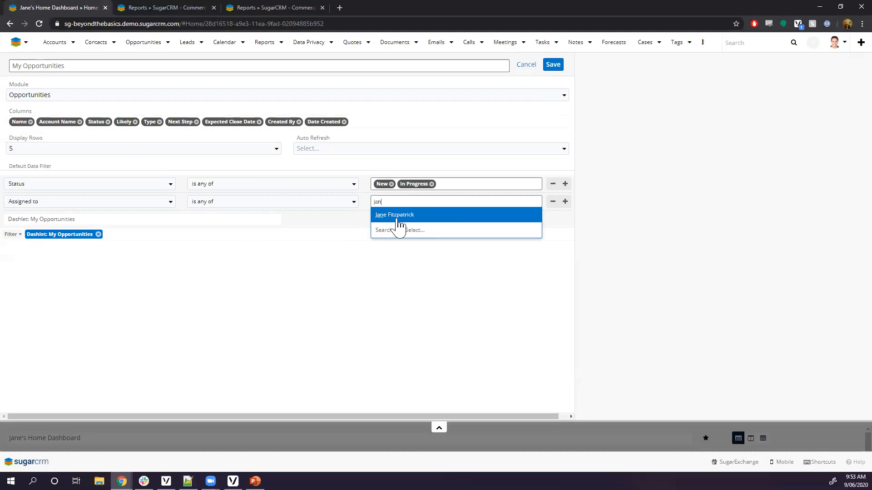
click(403, 217)
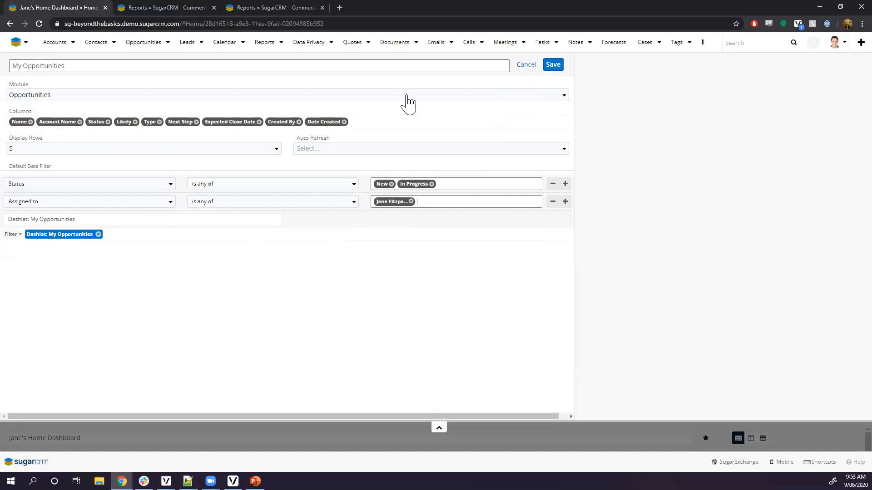
click(553, 65)
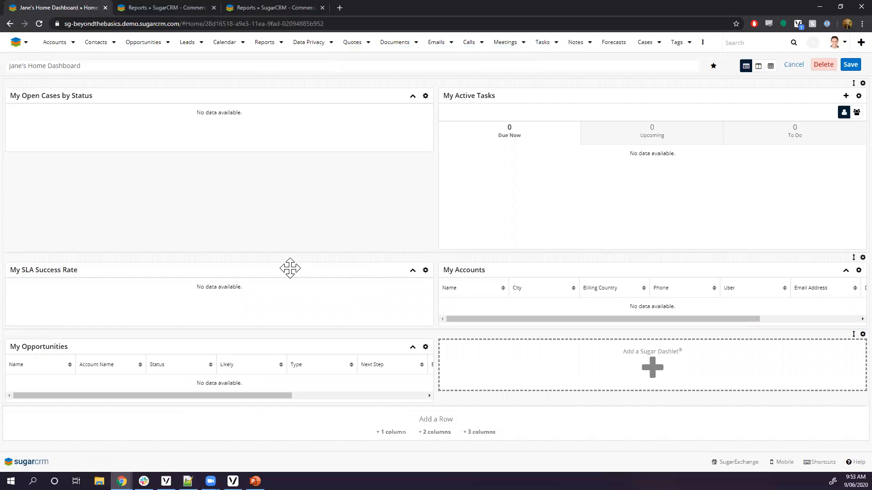
Save the edited dashboard and go to the Manage Dashboards list.
click(851, 66)
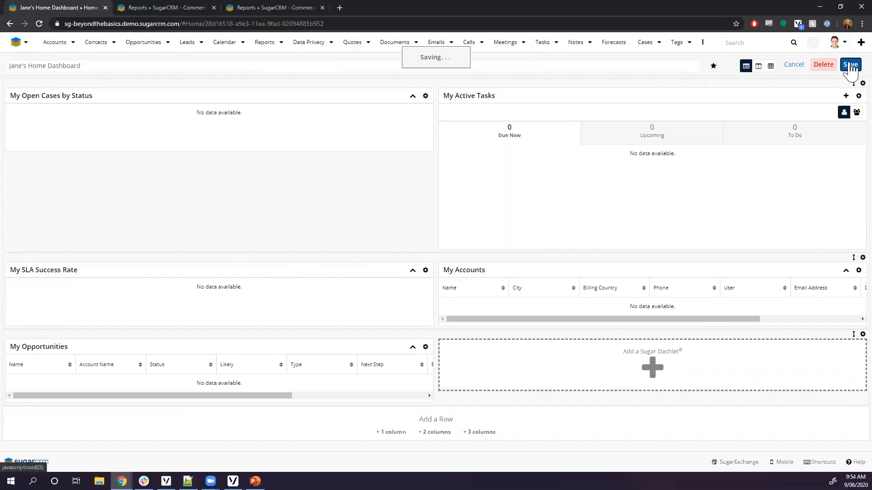
click(25, 43)
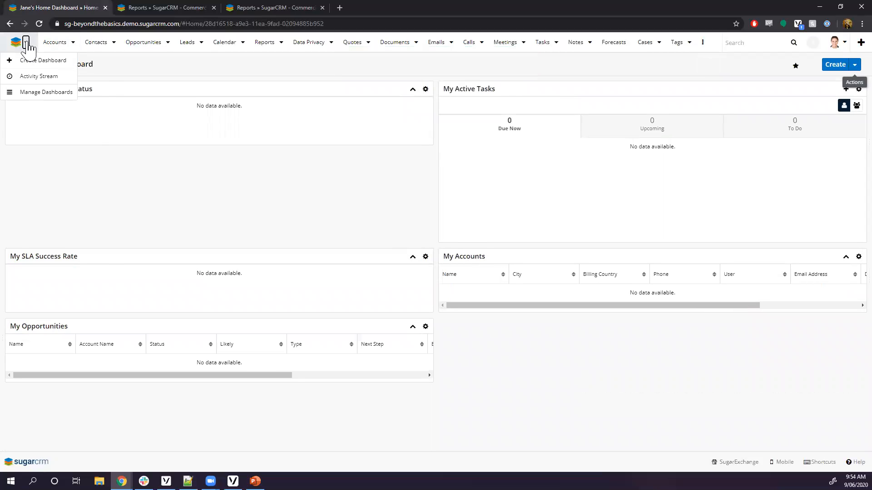
click(31, 93)
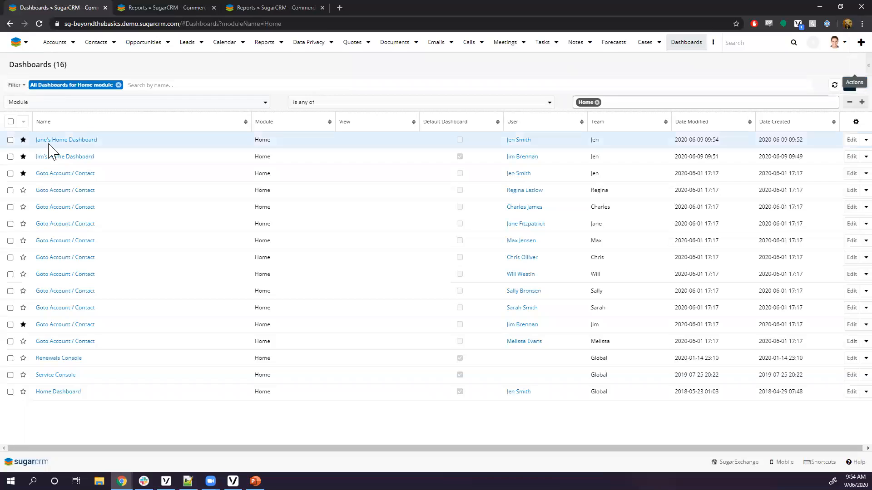
Assign the copied dashboard's record to the new owner, tick Default Dashboard, and save.
click(51, 144)
double_click(290, 116)
text(ja)
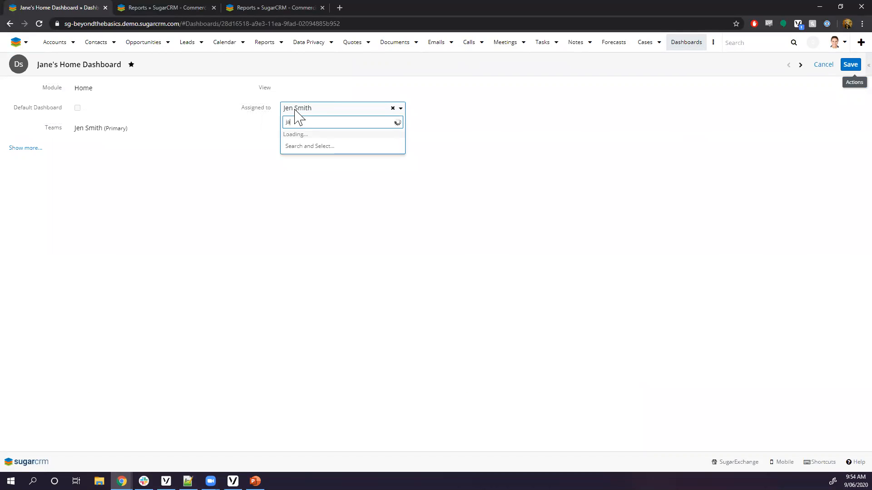
text(ne)
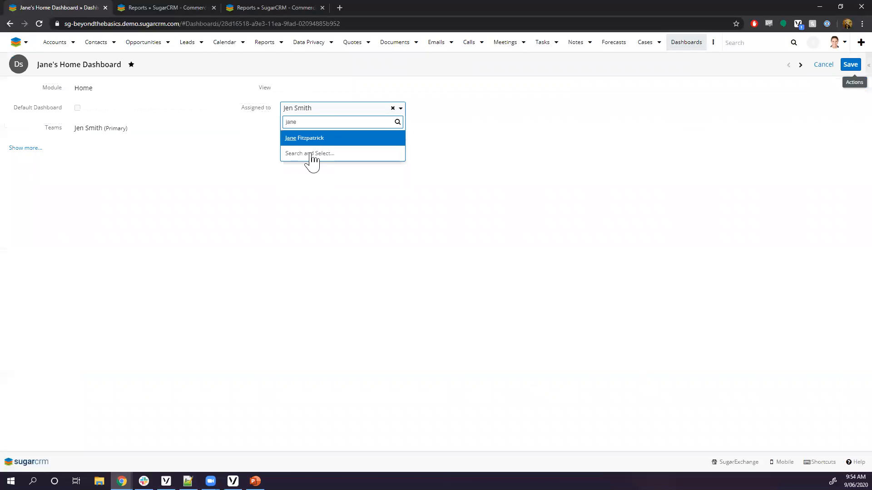
click(306, 138)
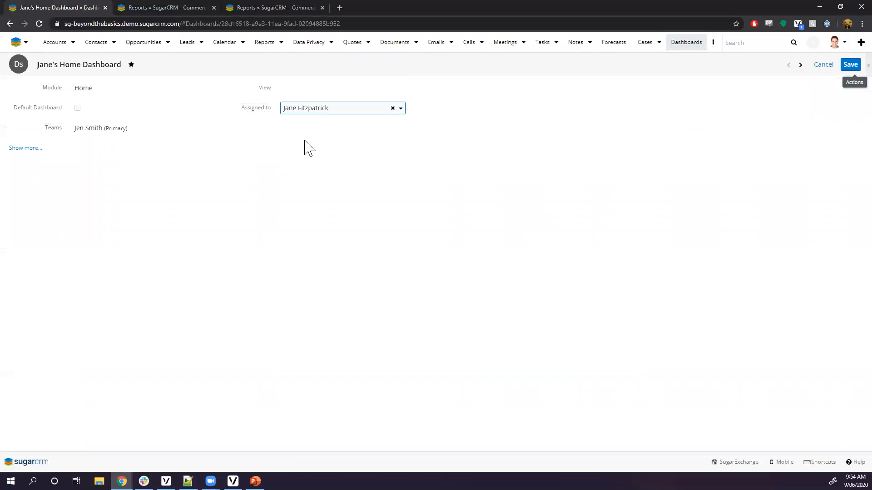
click(77, 108)
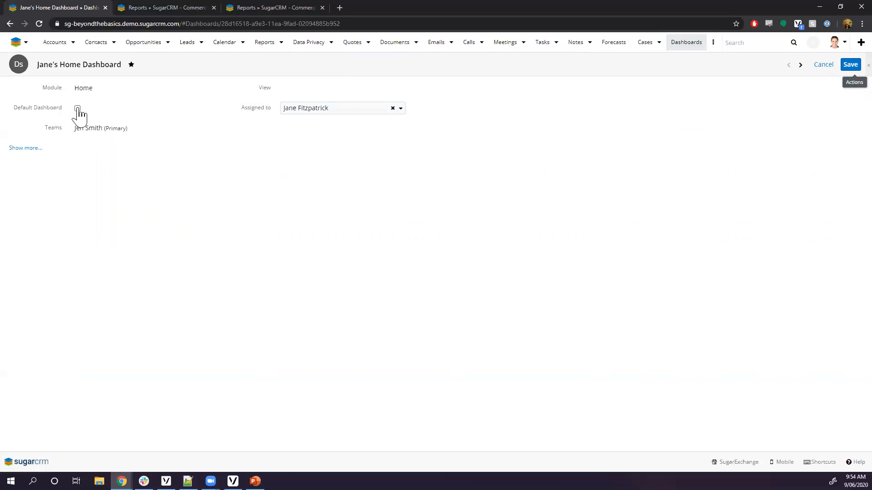
click(851, 65)
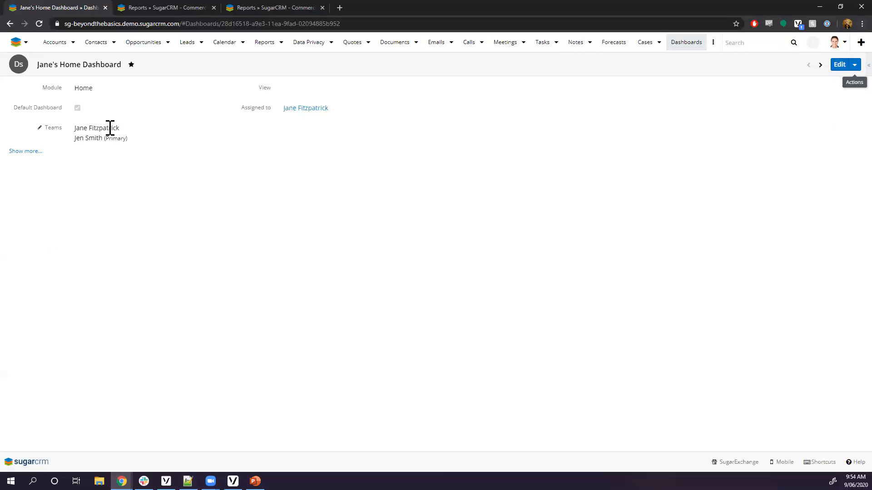
Check Manage Dashboards lists it as the owner's default, then return to Jane's Home Dashboard.
click(17, 42)
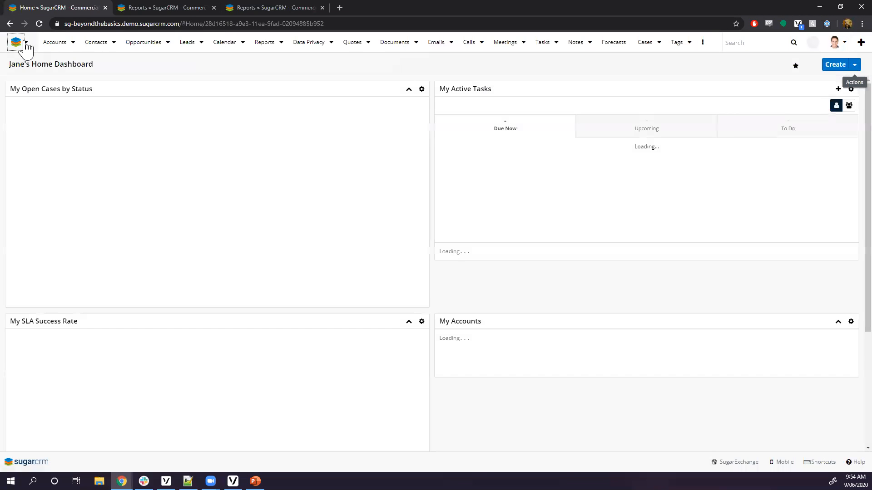
click(26, 42)
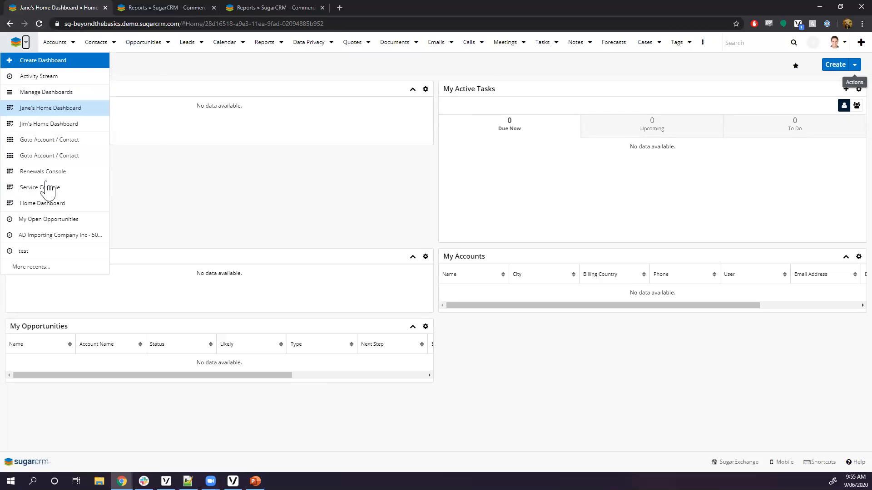
click(34, 92)
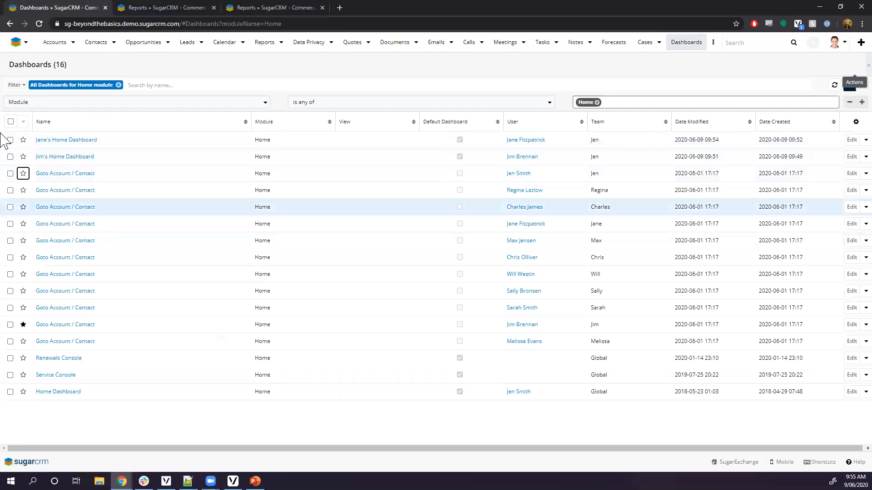
click(19, 44)
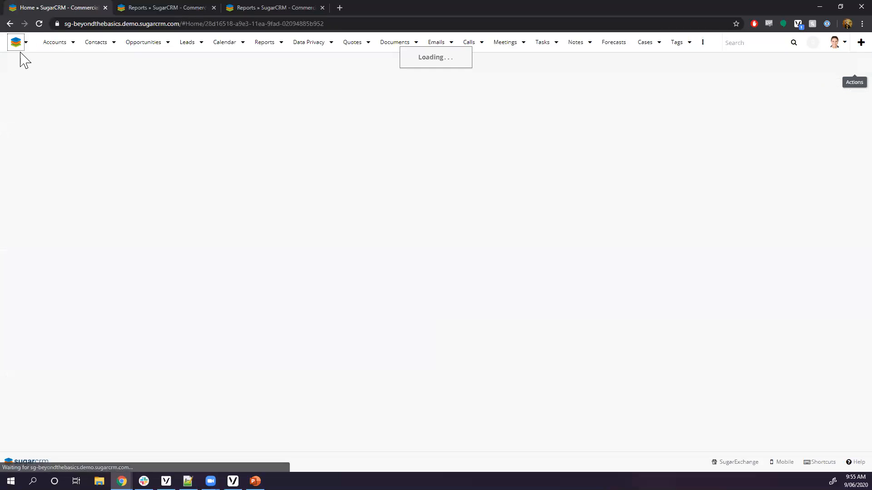
click(26, 42)
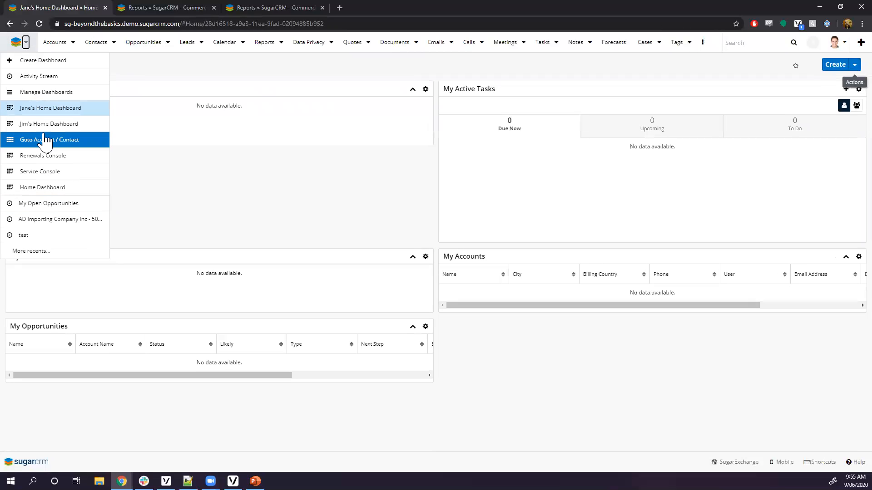
click(136, 73)
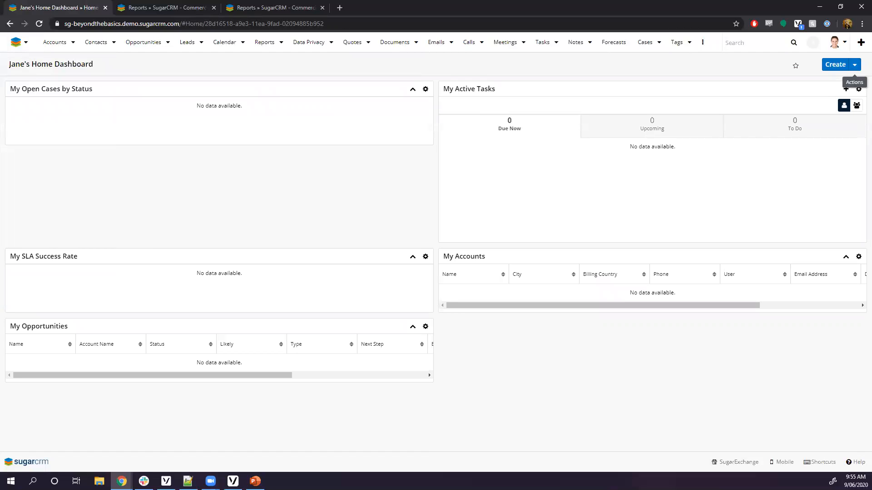
key(alt+Tab)
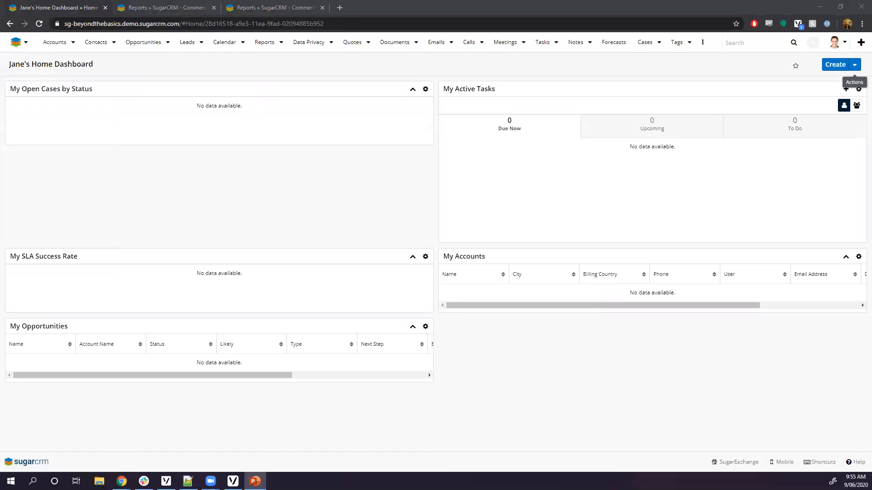
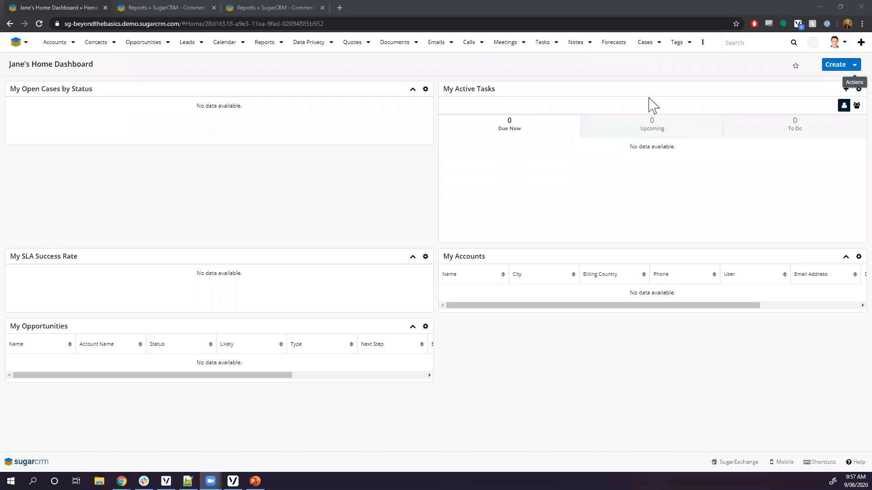
Open the user avatar menu in the top-right corner to show Profile, Admin and Log Out.
click(835, 42)
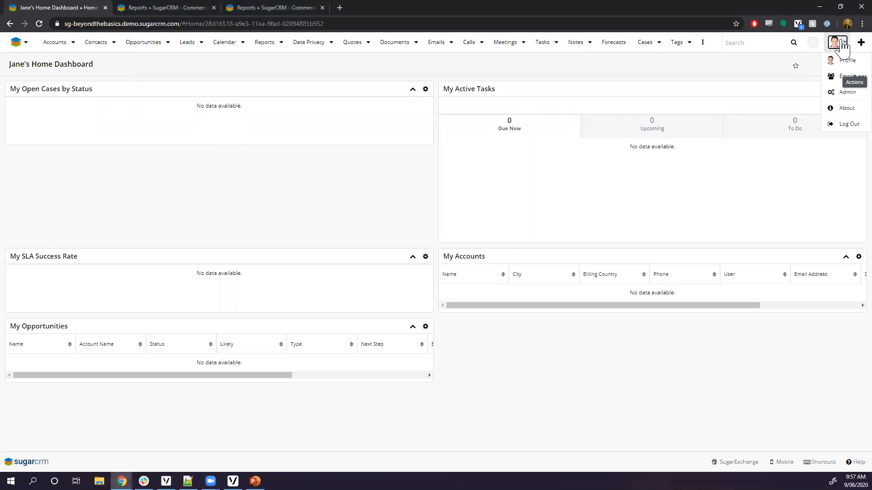
click(847, 96)
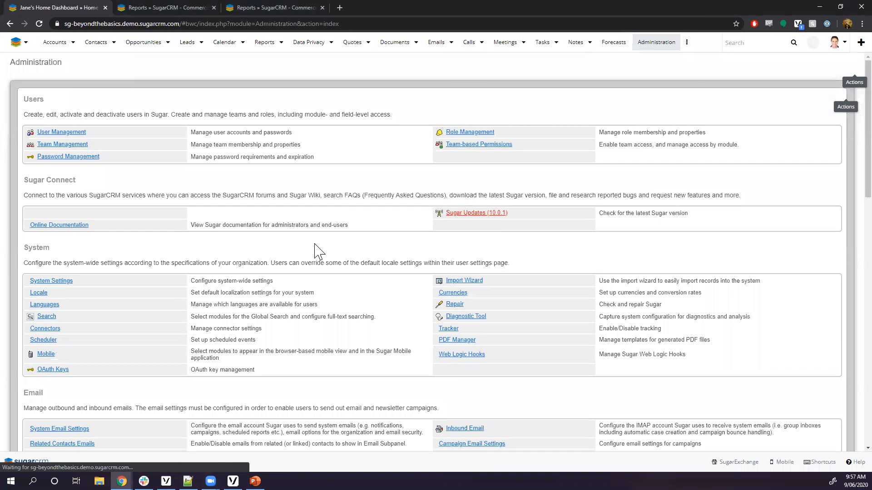
scroll(316, 252, down, 10)
scroll(312, 261, down, 8)
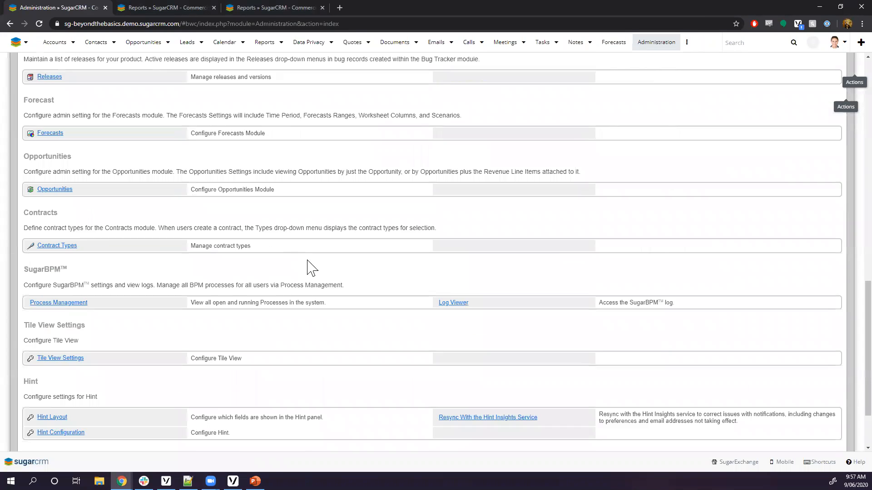
scroll(91, 336, up, 4)
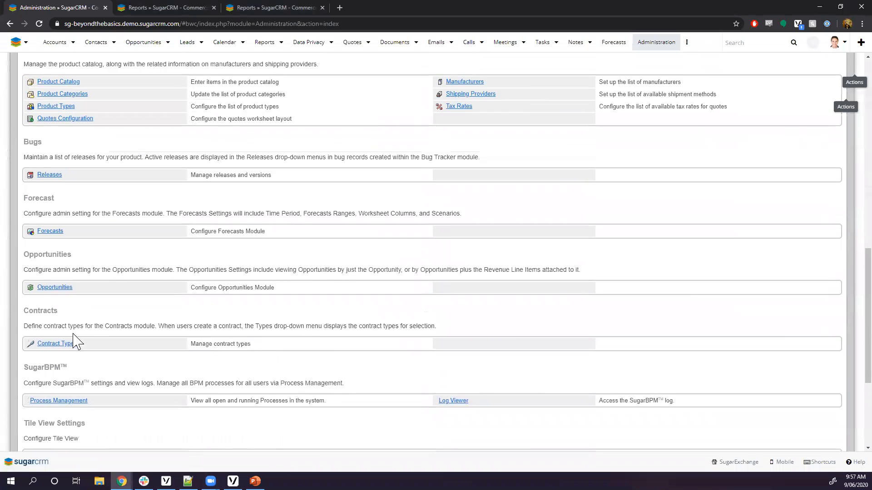
scroll(54, 326, down, 2)
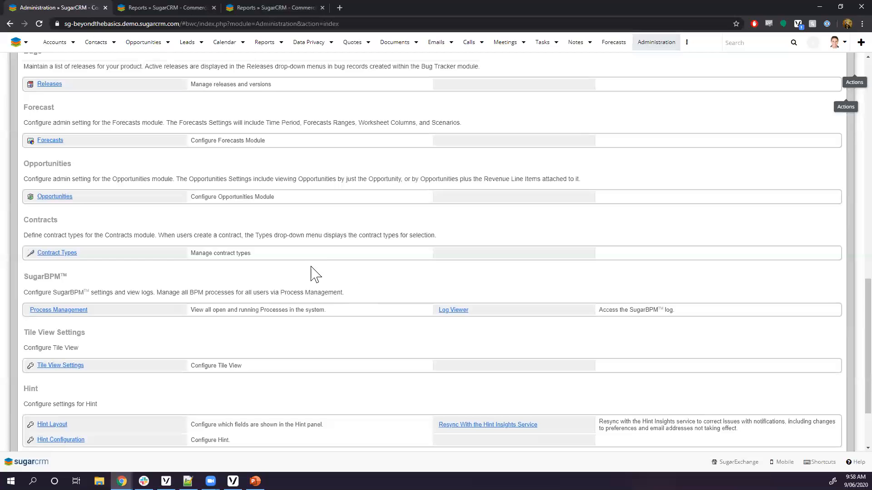
scroll(340, 292, up, 1)
scroll(357, 280, up, 1)
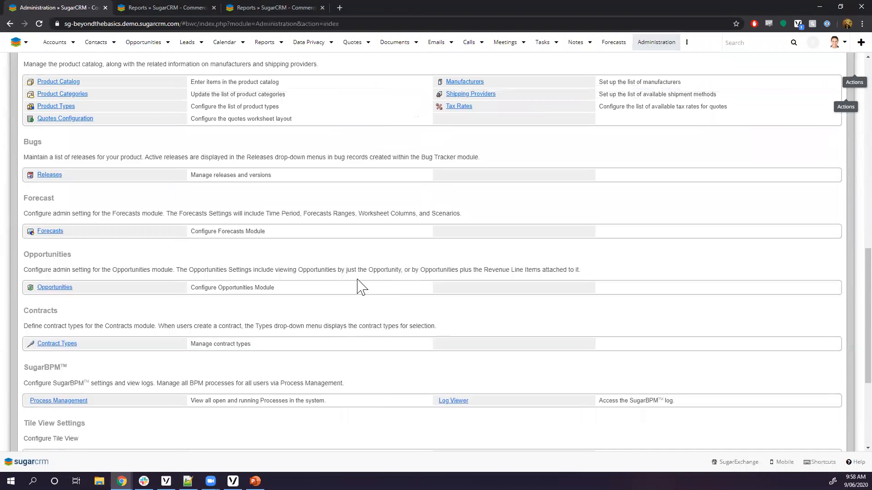
scroll(356, 287, up, 6)
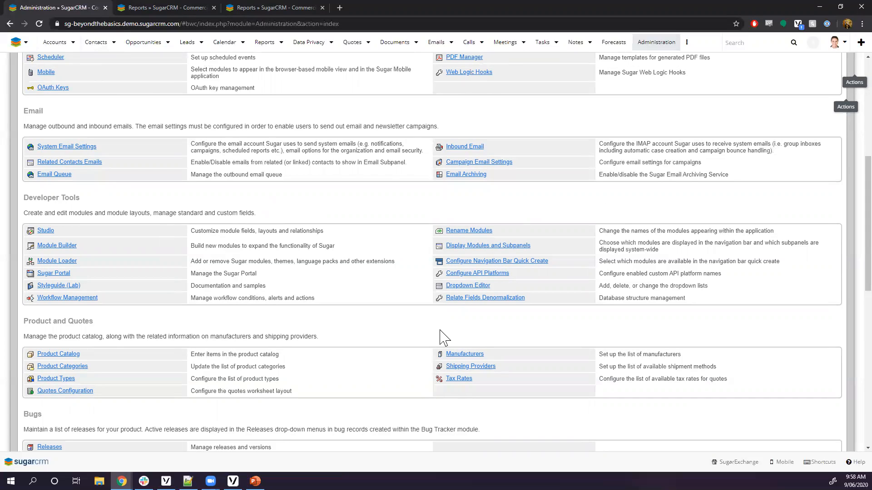
click(16, 45)
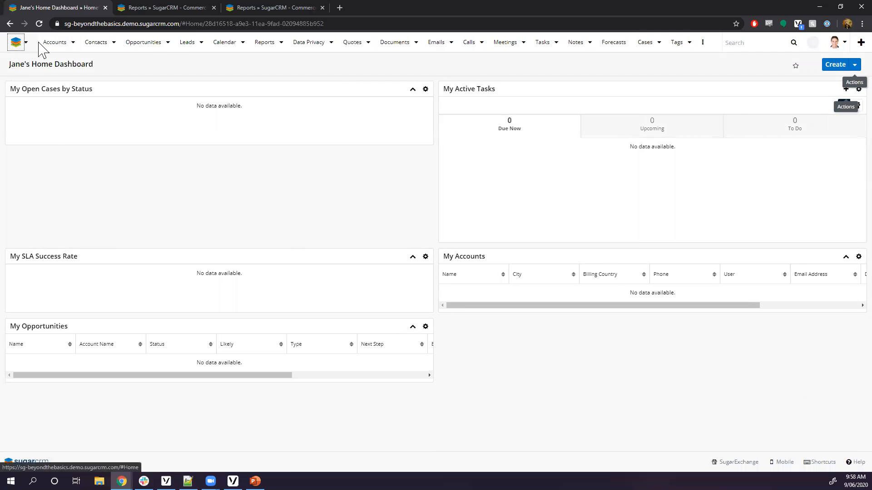
Create a dashboard with two two-column rows, top row holding Processes and Process Business Rules dashlets.
click(837, 64)
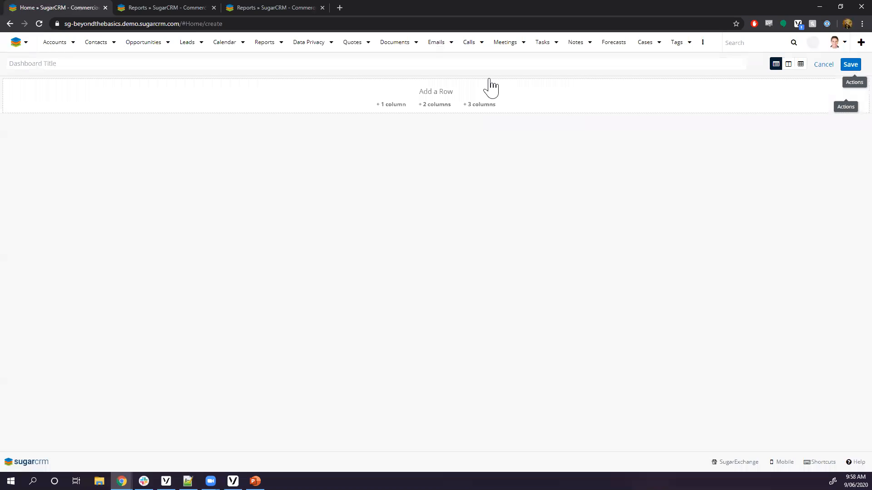
click(437, 105)
click(436, 170)
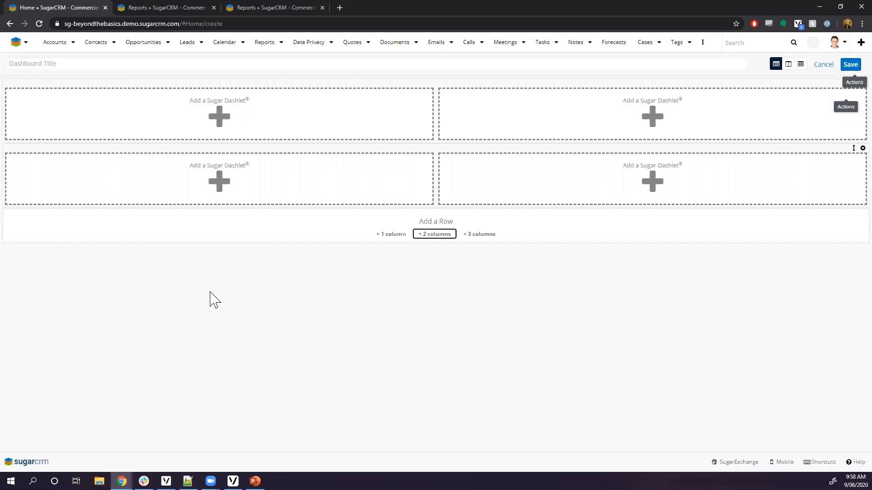
click(237, 120)
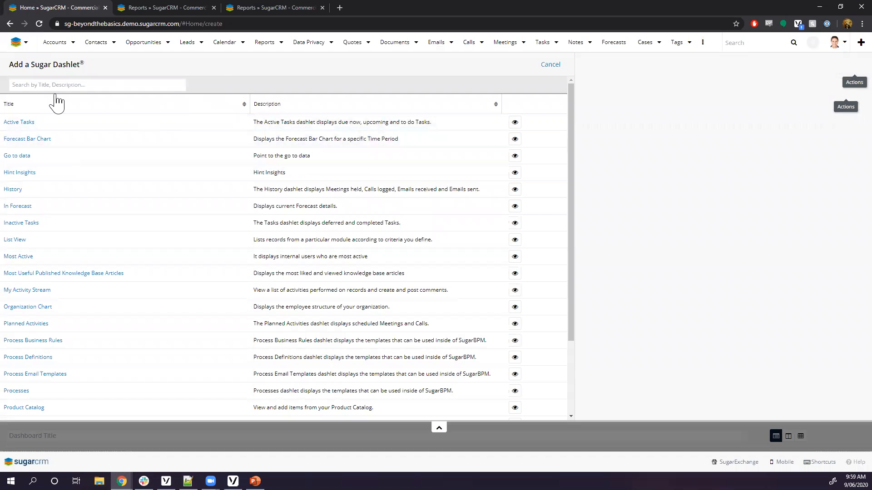
scroll(124, 362, down, 2)
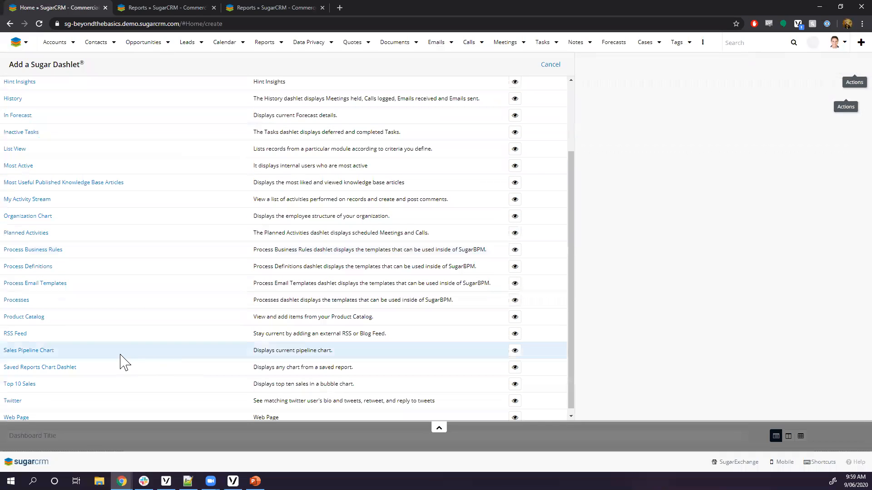
click(17, 301)
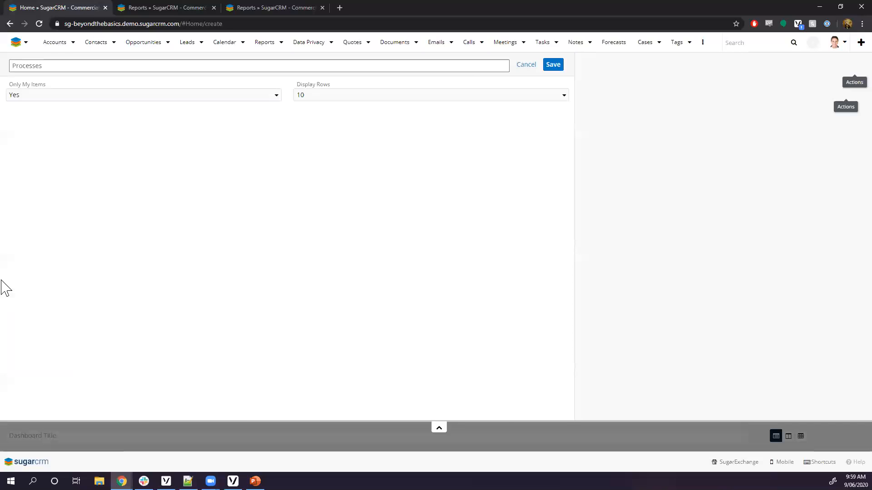
click(562, 67)
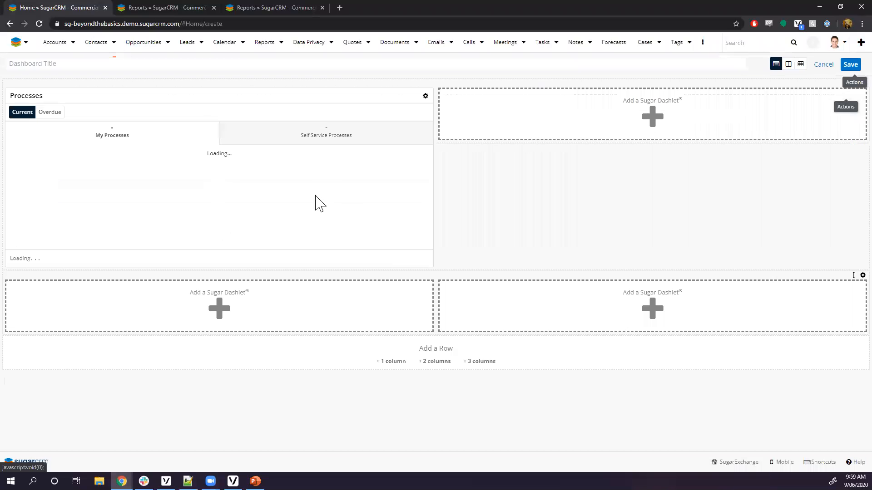
click(568, 132)
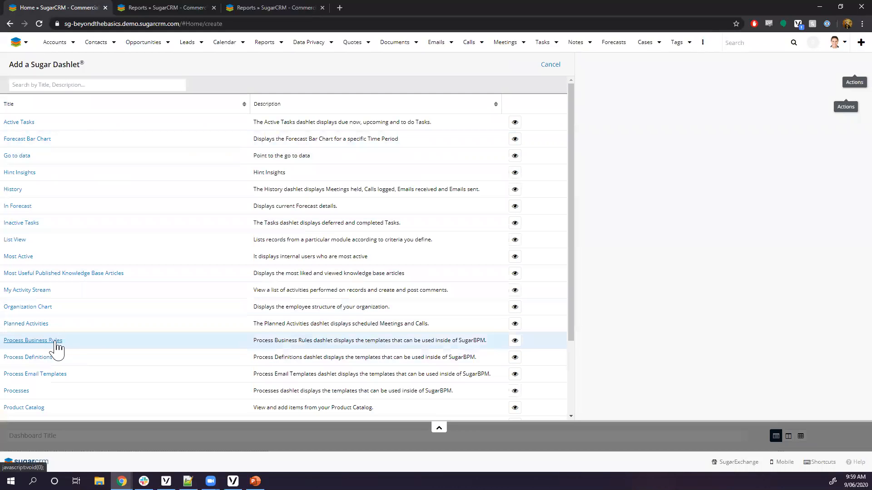
click(56, 343)
click(553, 67)
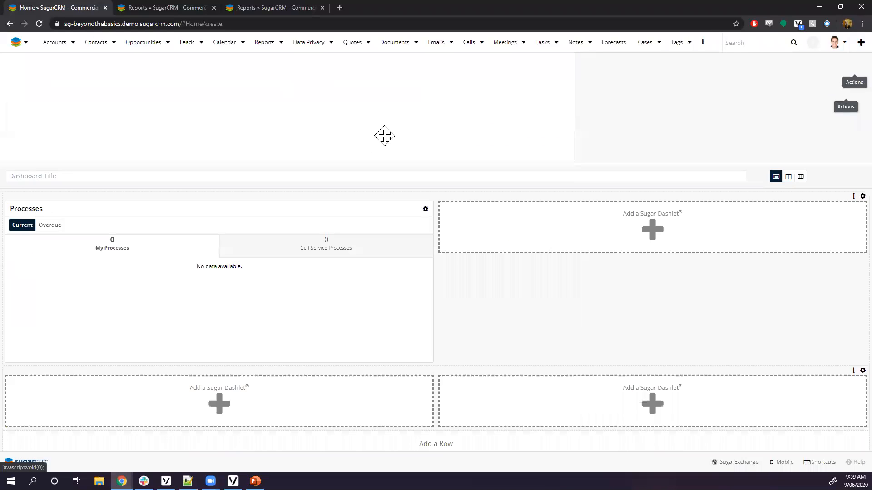
Fill the lower row with Process Email Templates and Process Definitions dashlets.
click(191, 304)
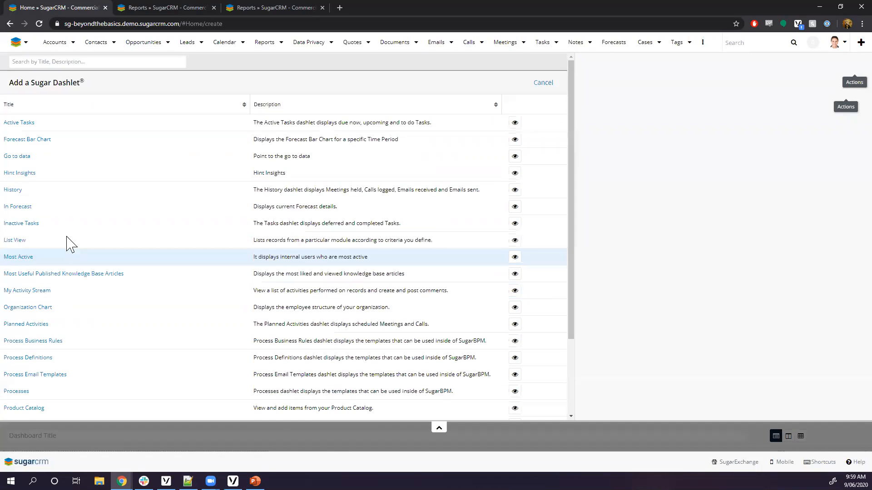
scroll(86, 366, down, 3)
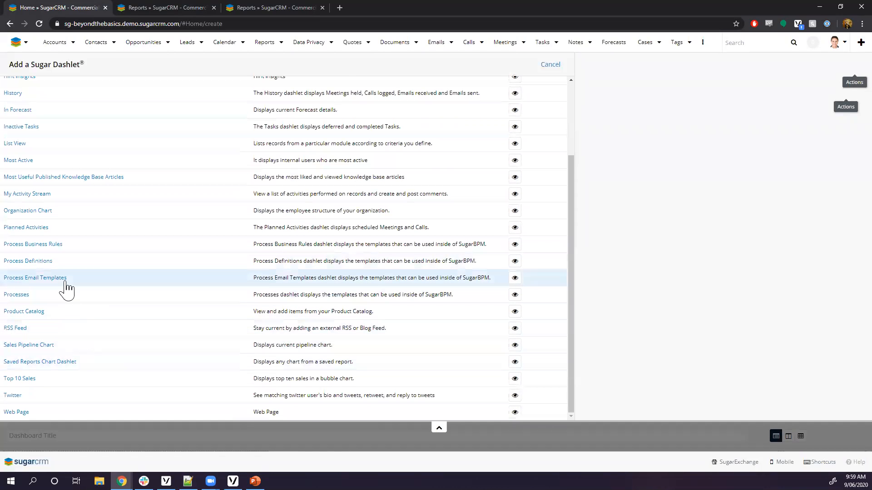
click(51, 278)
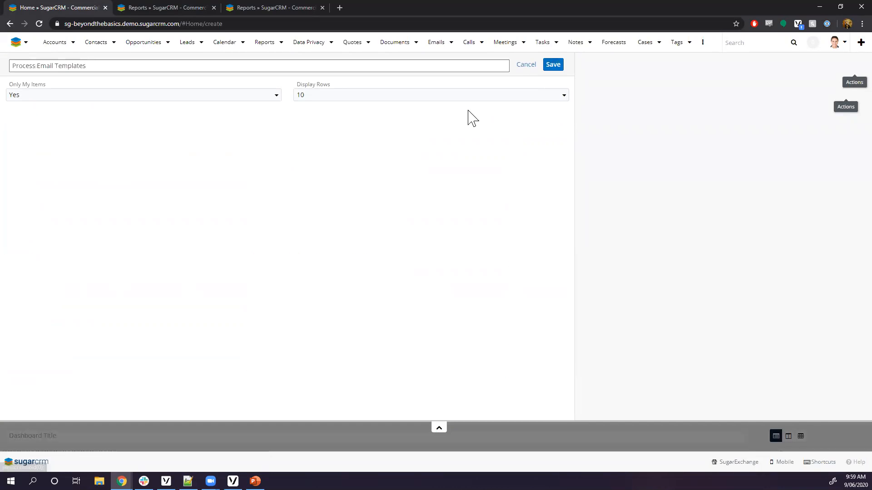
click(551, 68)
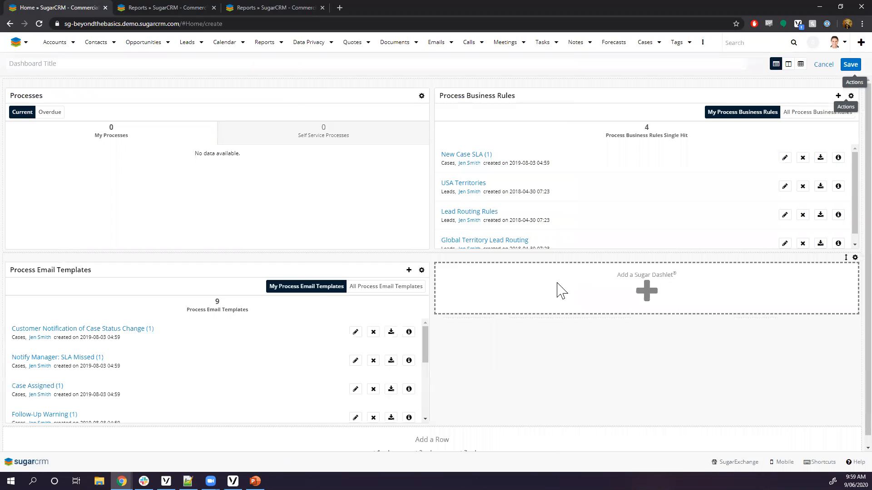
click(559, 290)
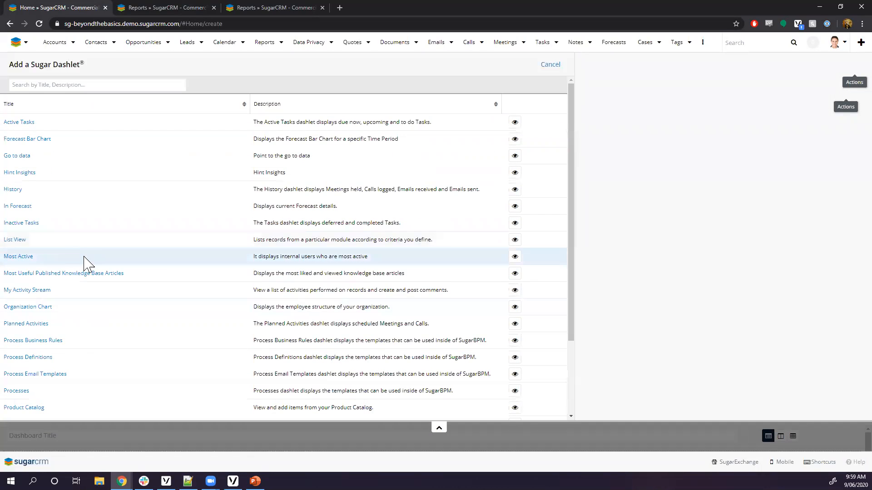
click(41, 358)
click(557, 69)
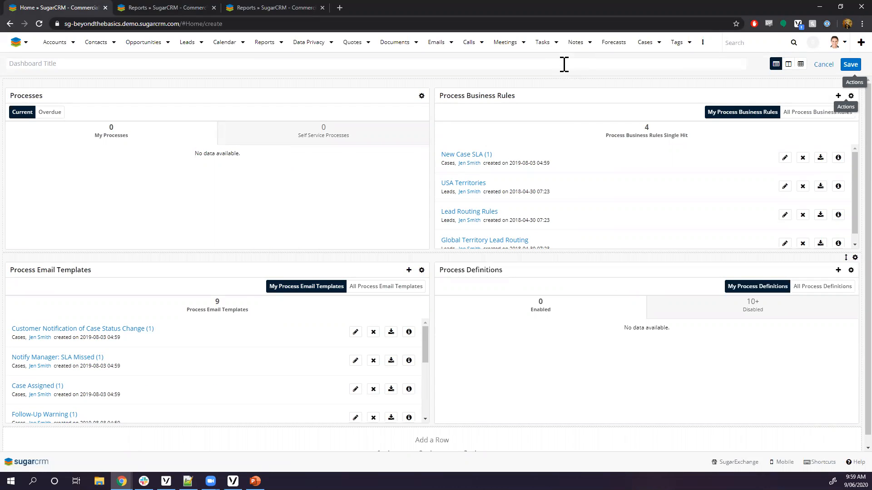
Title the new dashboard 'SugarBPM Dashboard' and save it.
scroll(216, 214, down, 1)
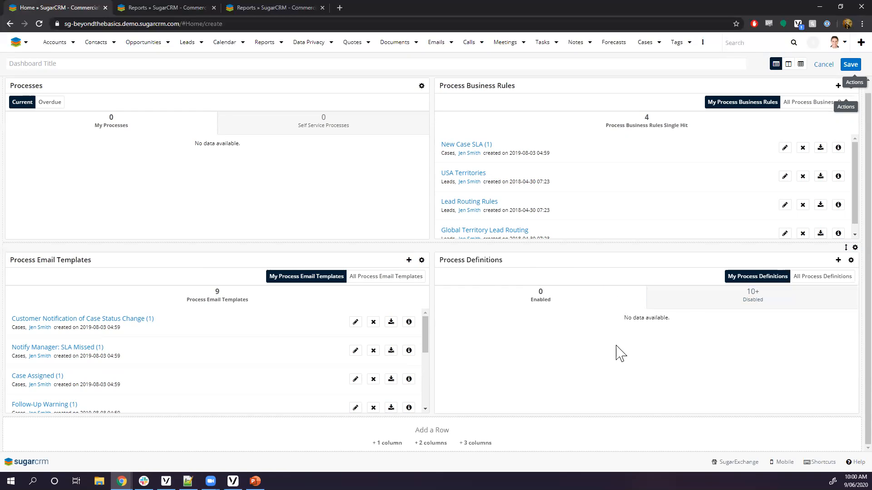
click(698, 307)
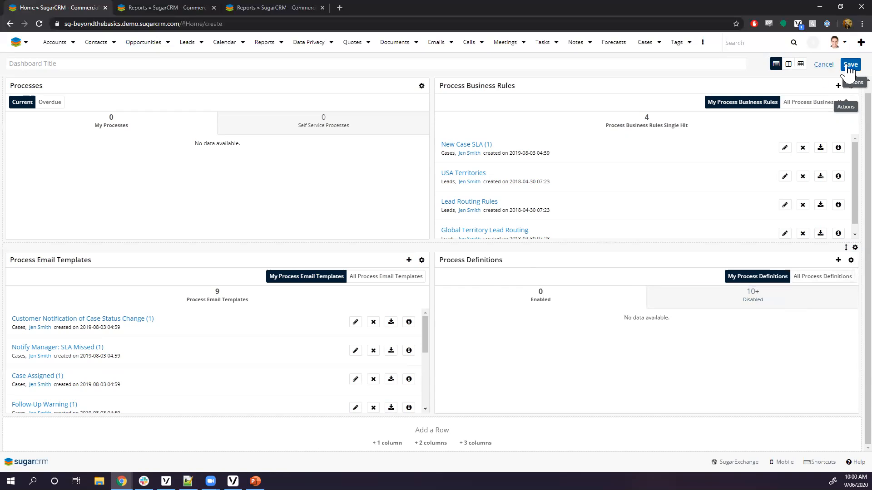
click(319, 68)
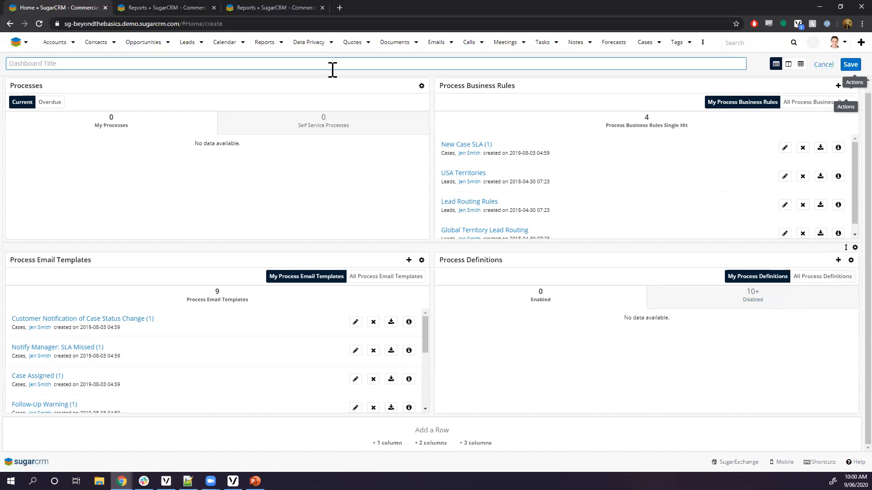
text(SugarBPM Dashboard)
click(850, 64)
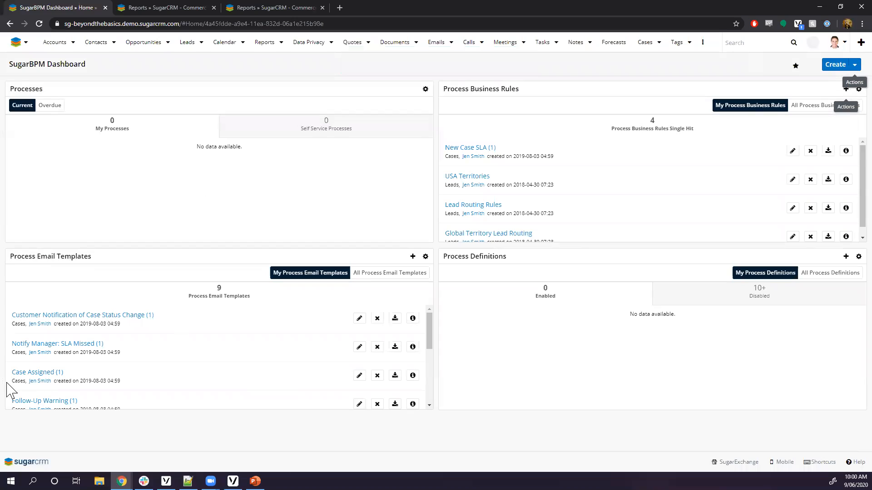
List the 10+ disabled process definitions, then open and cancel Create Process Definition.
click(715, 304)
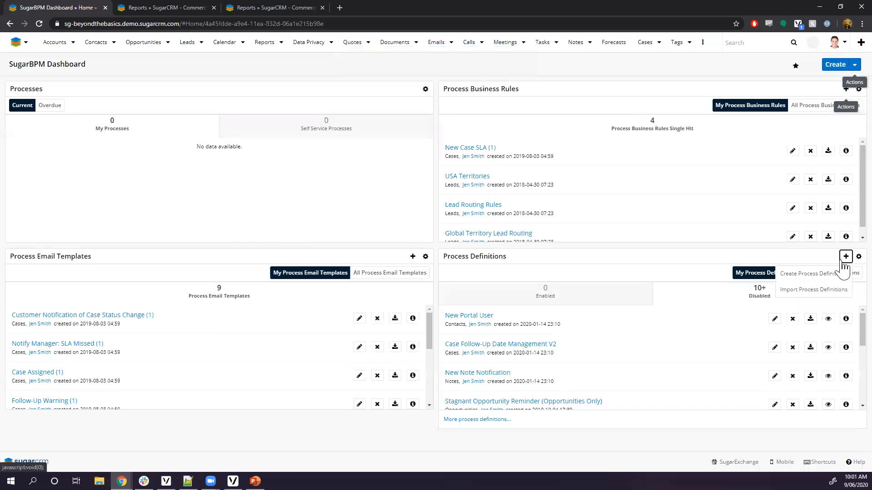
click(803, 274)
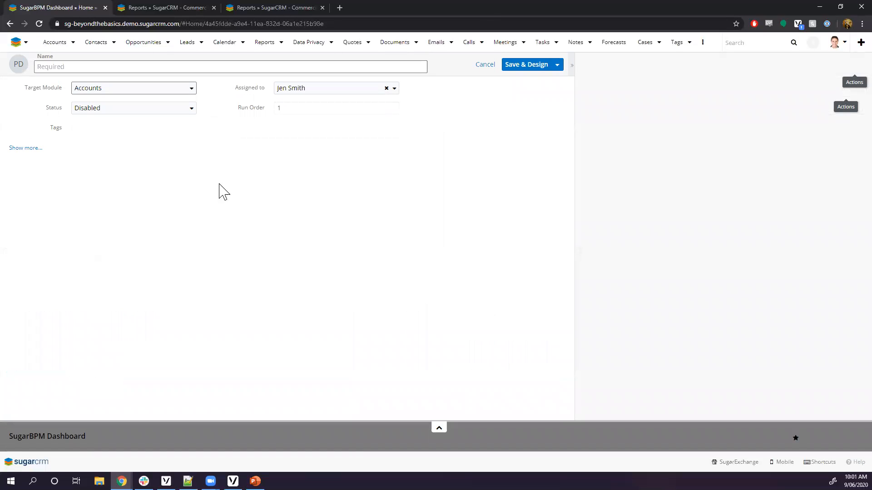
click(485, 64)
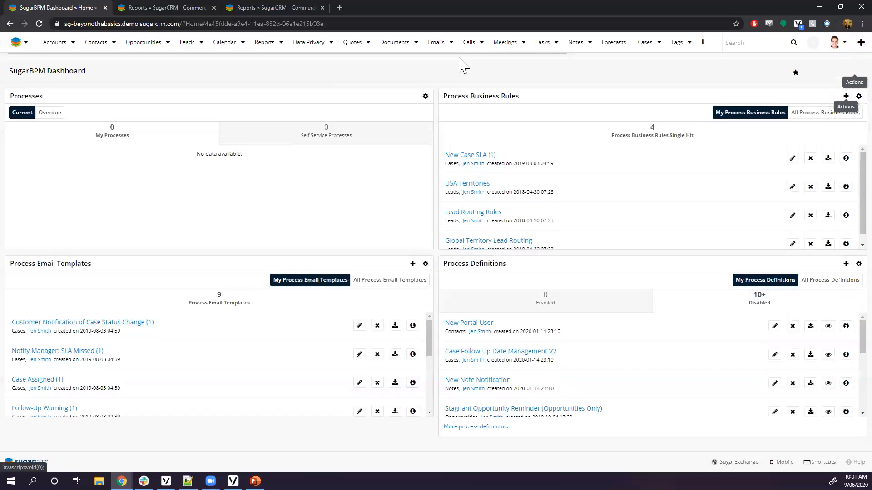